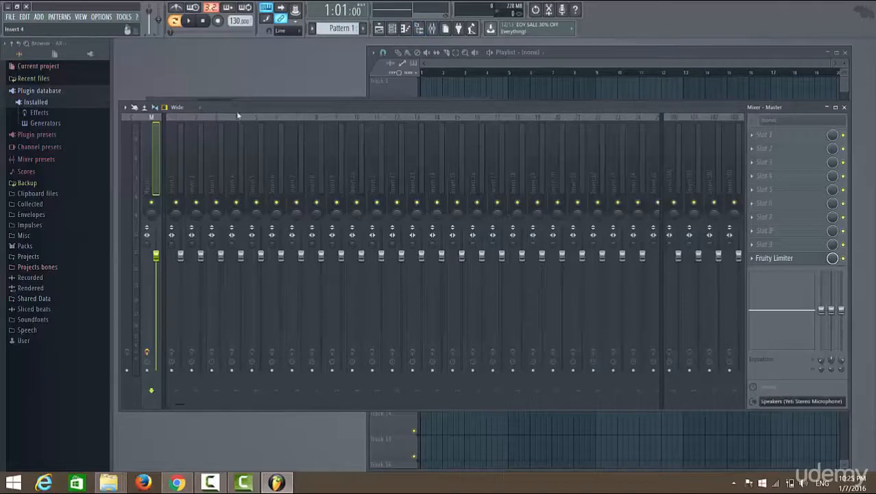
Select mixer insert 4, uncover the channel rack to check the Snare channel, and move the mixer back over it.
click(233, 146)
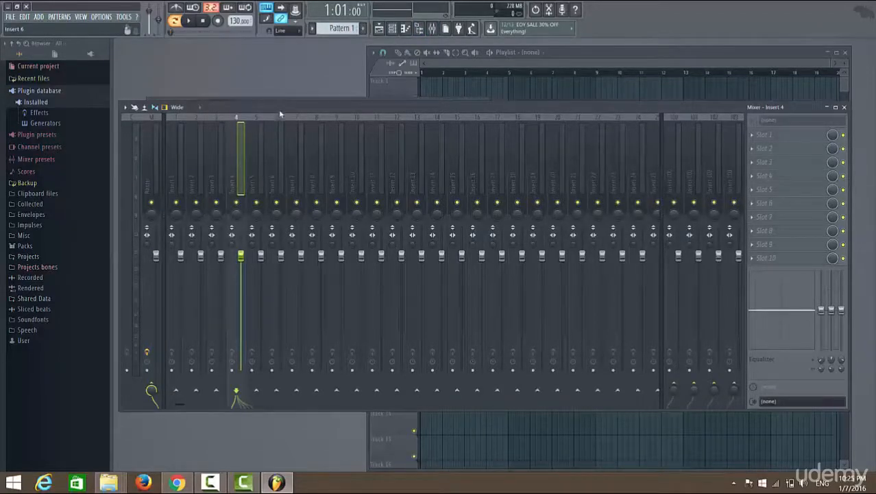
drag(279, 114, 423, 195)
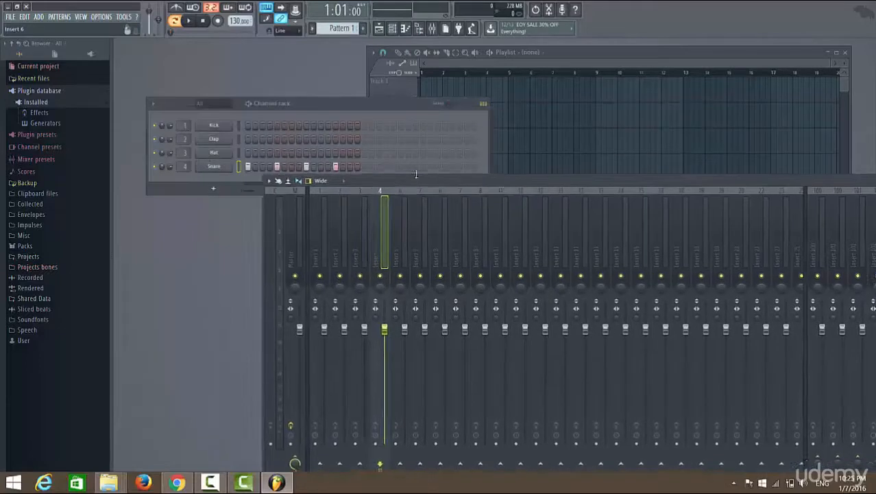
right_click(221, 171)
click(209, 178)
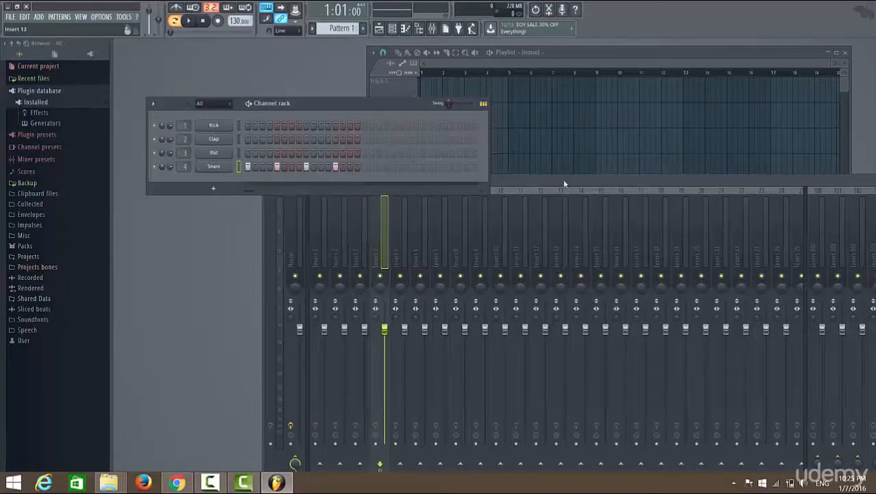
drag(564, 183, 394, 115)
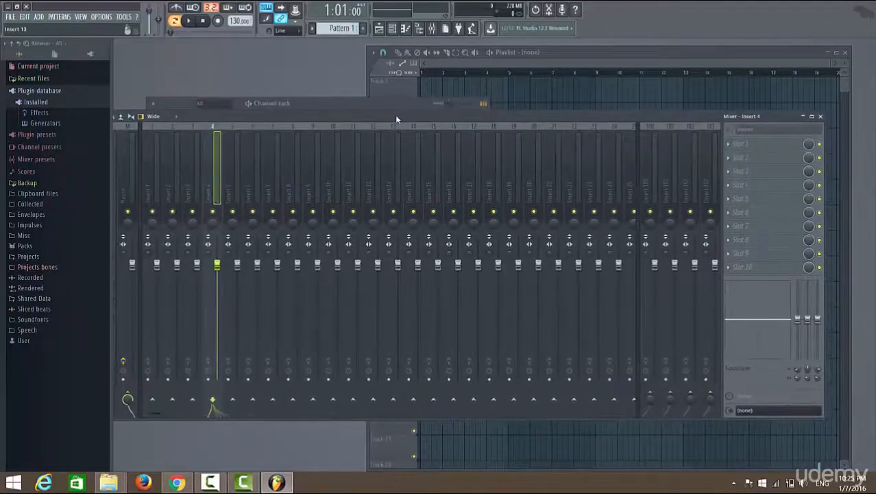
Browse the full list of available effect plugins for the first effect slot of insert 4.
click(741, 144)
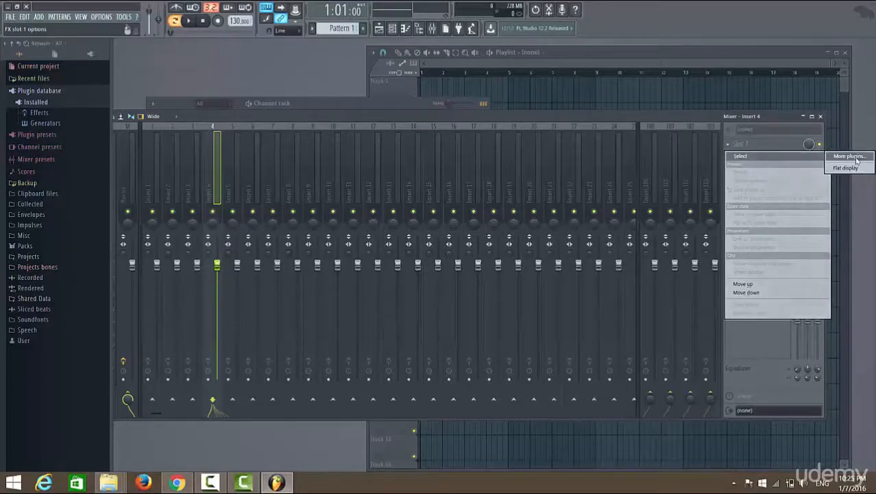
click(850, 156)
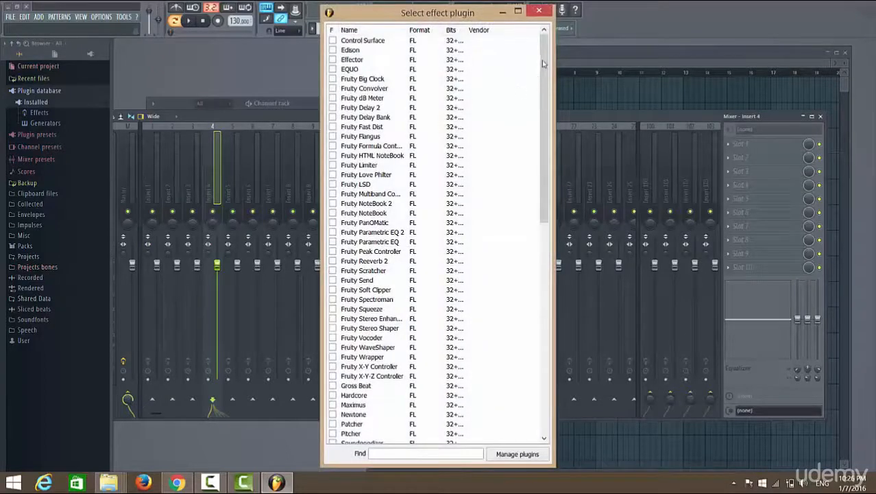
drag(543, 61, 526, 321)
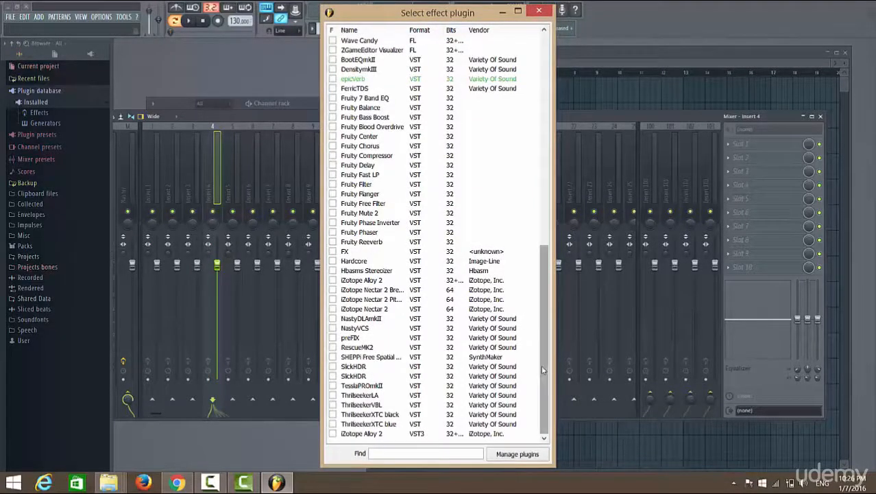
drag(545, 312, 543, 254)
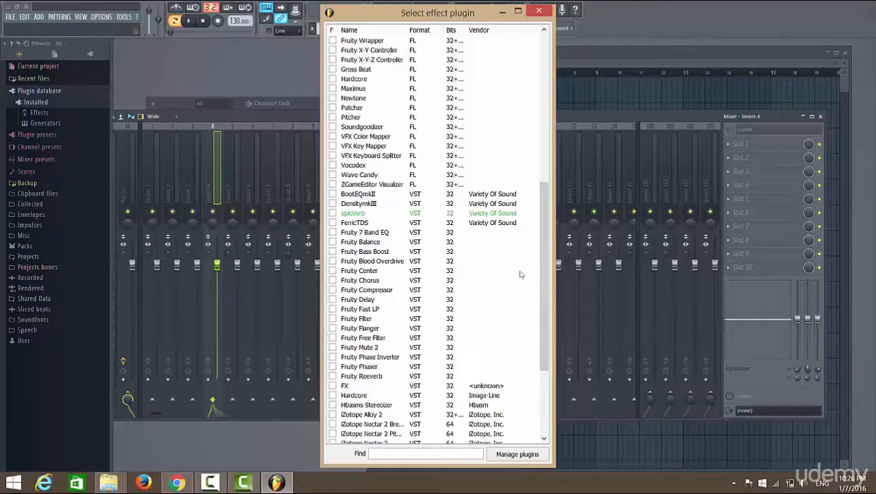
drag(543, 283, 539, 157)
click(333, 175)
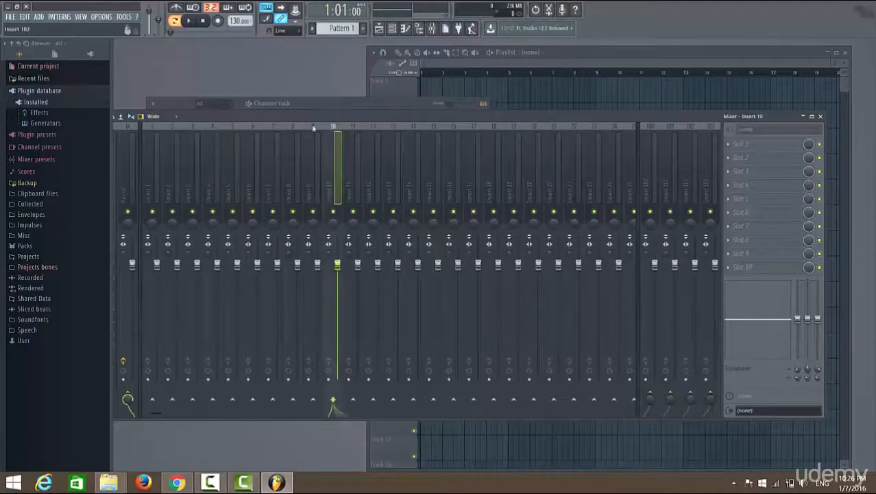
Load Fruity Parametric EQ 2 into the first effect slot of insert 4 and place its window over the middle of the mixer.
click(214, 129)
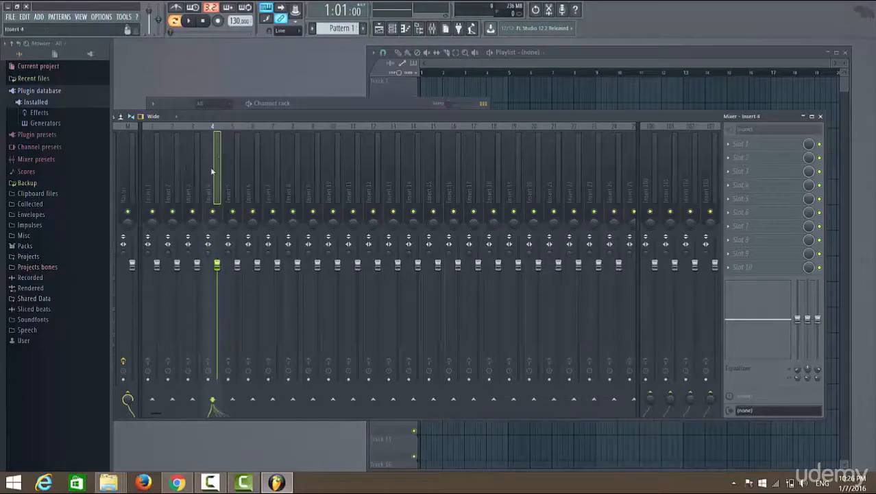
click(734, 151)
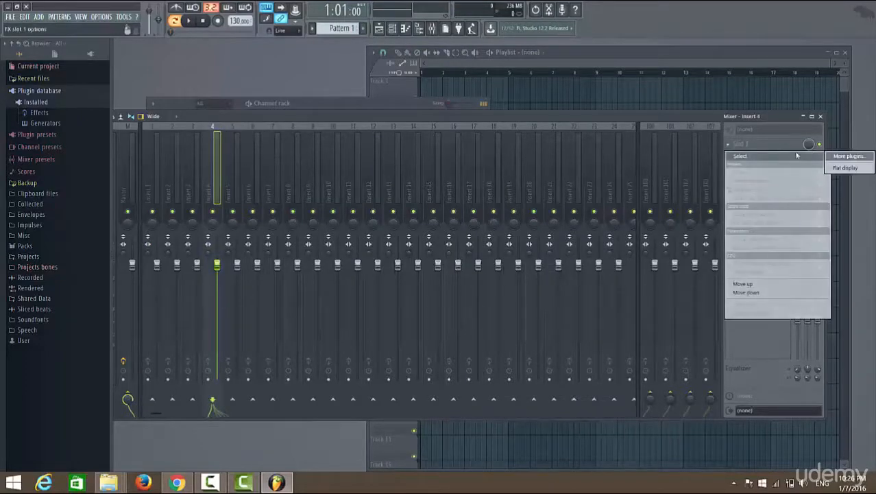
click(853, 157)
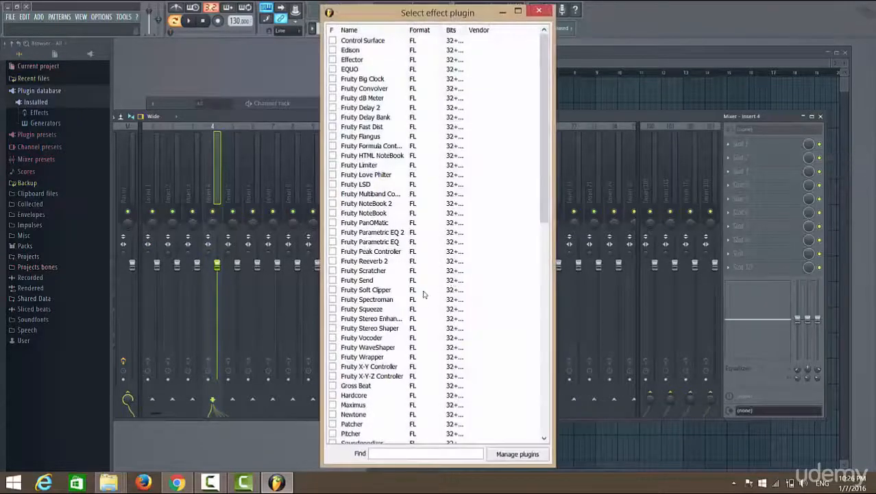
click(333, 233)
double_click(370, 232)
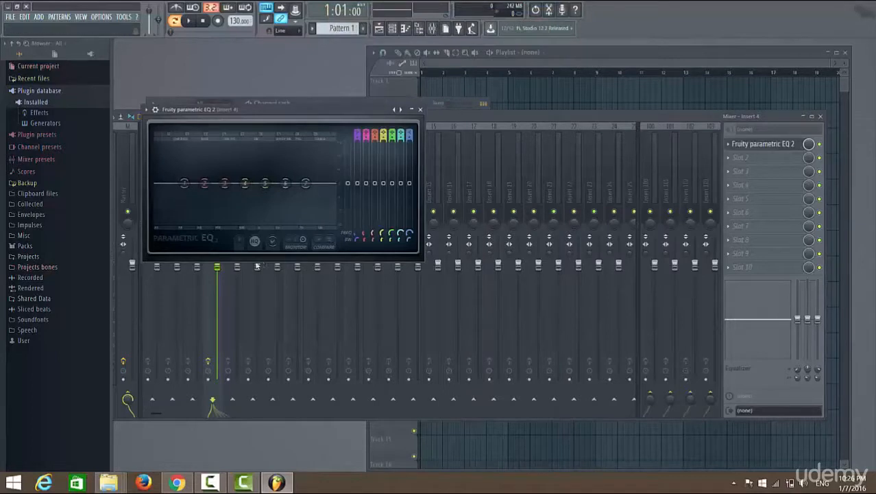
drag(278, 112, 422, 166)
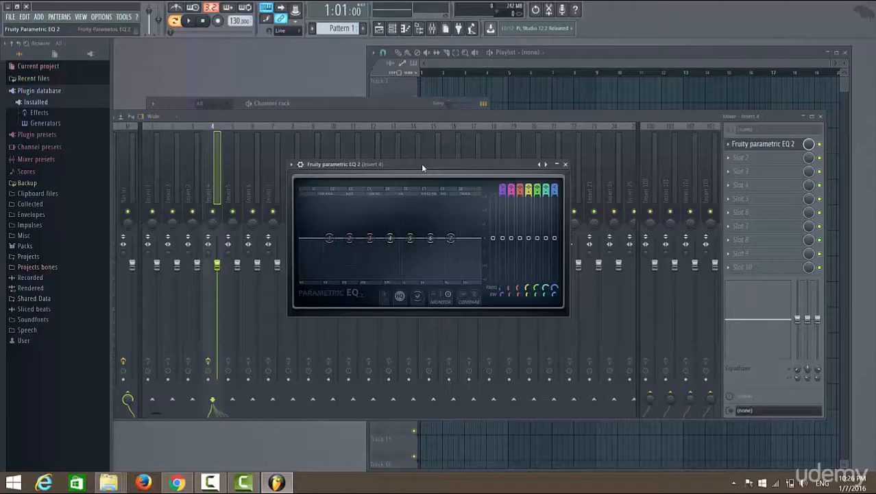
drag(421, 163, 419, 127)
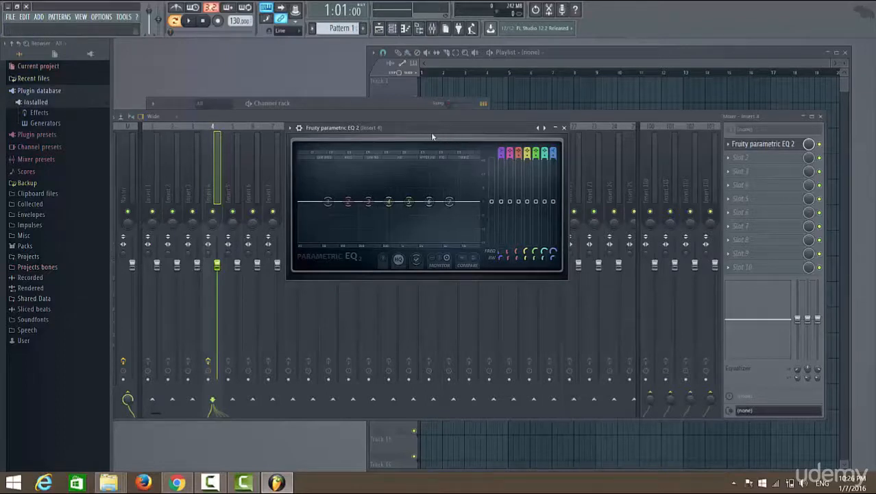
drag(421, 129, 490, 134)
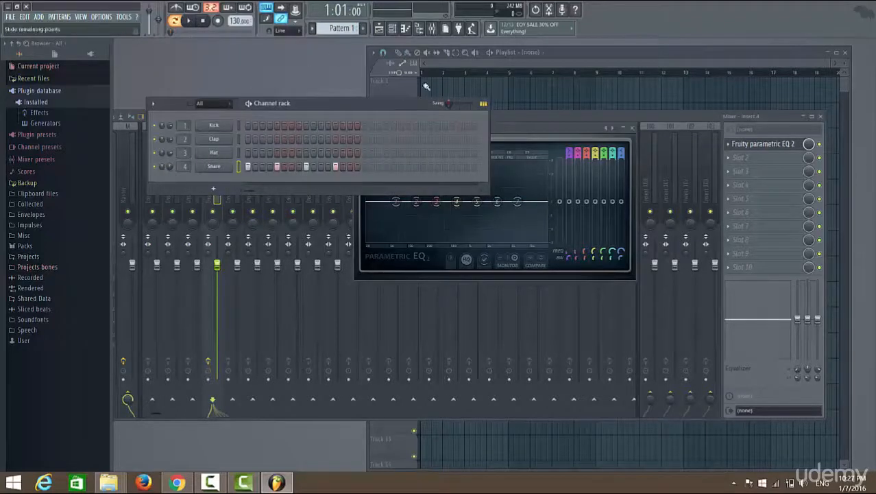
Play the snare pattern, examine its frequency spectrum in the flat equalizer, and stop playback.
click(546, 135)
click(194, 22)
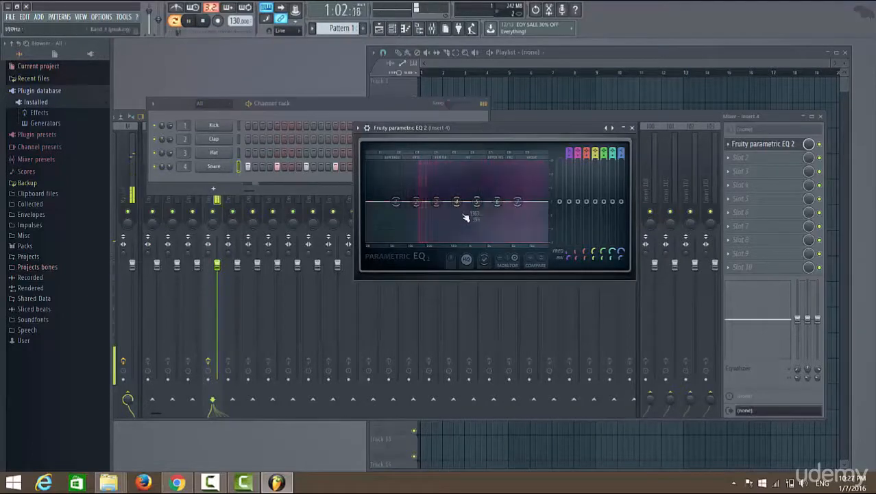
click(191, 22)
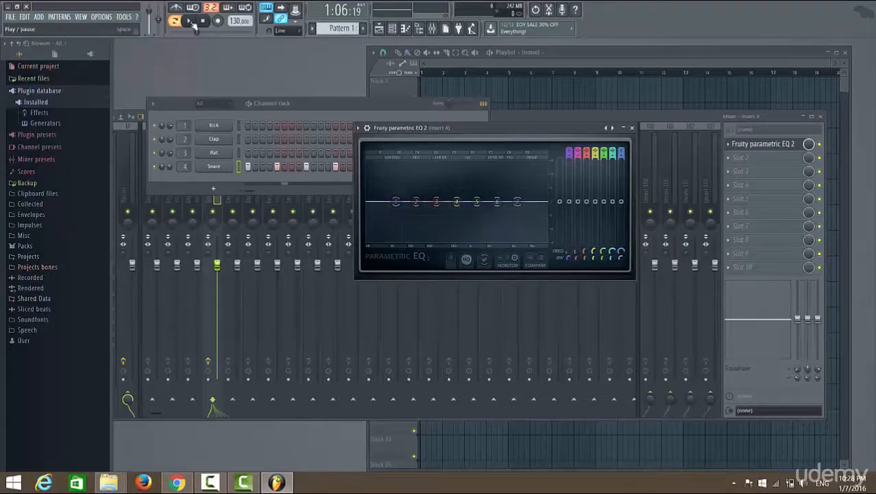
Cut the snare's low end by pulling equalizer band 1 fully down during playback, and adjust its bandwidth for a steeper slope.
mouse_move(396, 201)
mouse_down()
mouse_move(400, 236)
mouse_move(390, 201)
mouse_up()
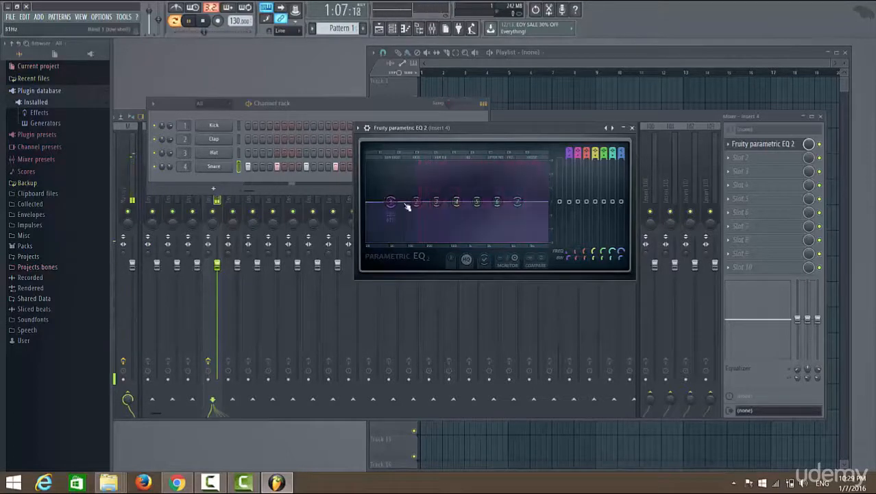
drag(398, 205, 399, 240)
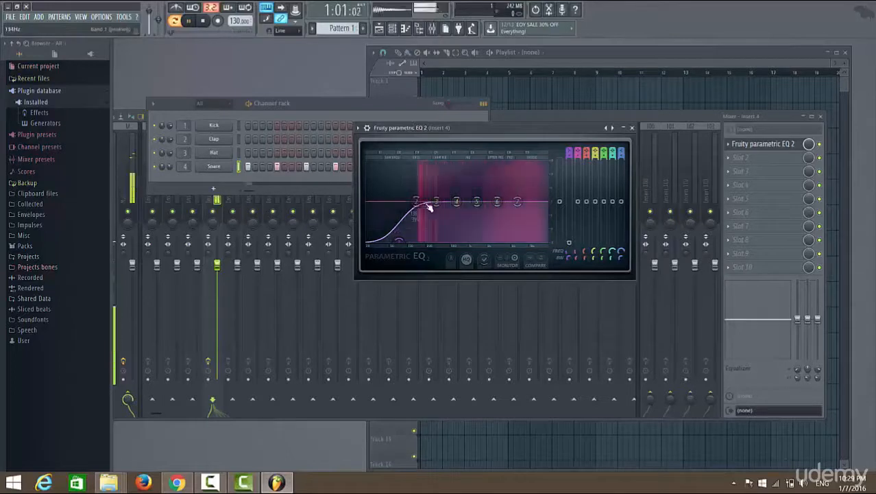
drag(574, 261, 574, 270)
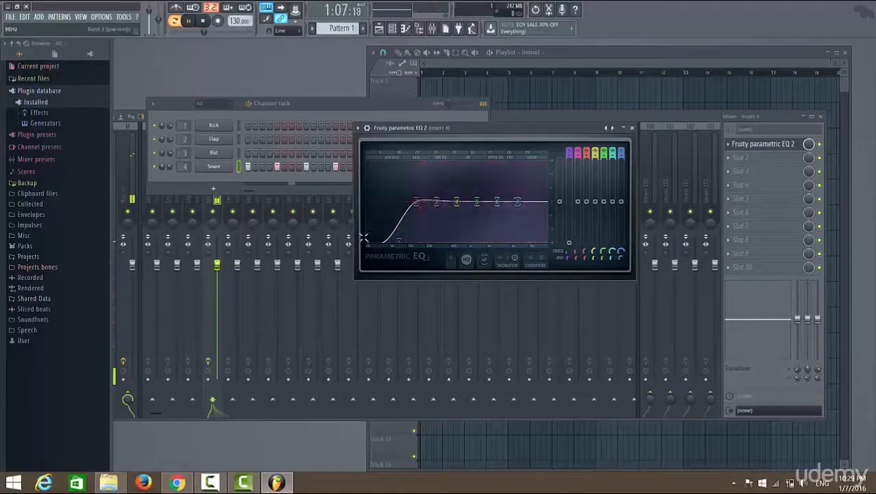
click(192, 21)
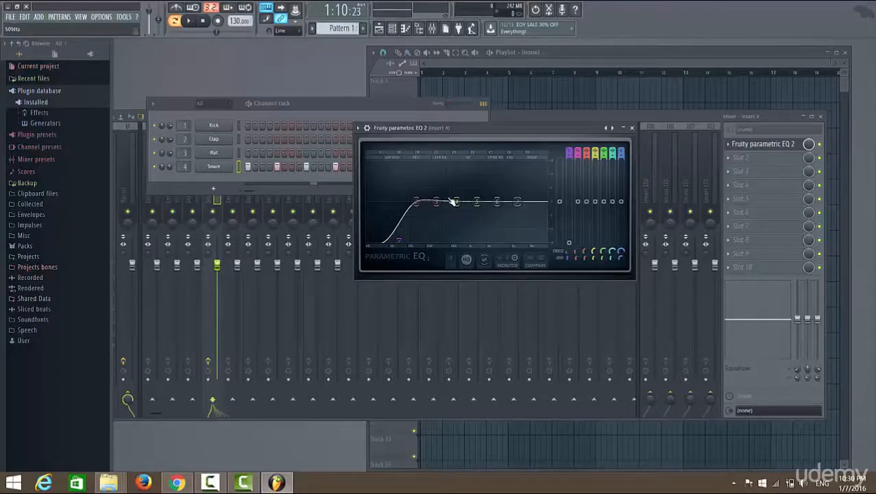
With the snare pattern playing, shape a moderate midrange dip using equalizer band 5 and fine-tune its bandwidth.
click(190, 22)
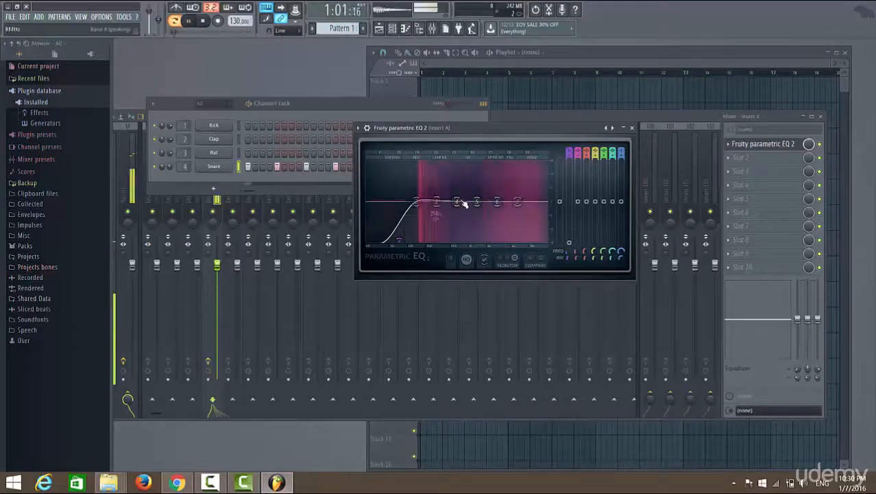
drag(477, 200, 478, 240)
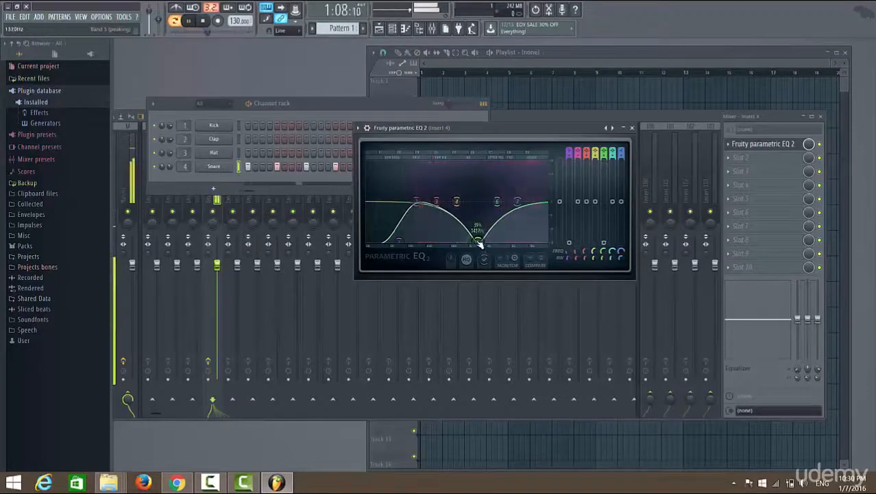
drag(606, 261, 606, 255)
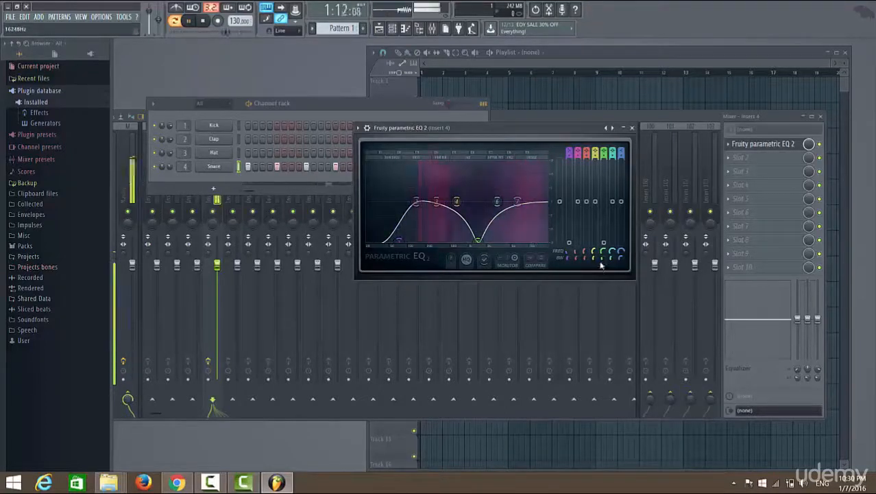
drag(603, 259, 603, 308)
drag(603, 259, 604, 206)
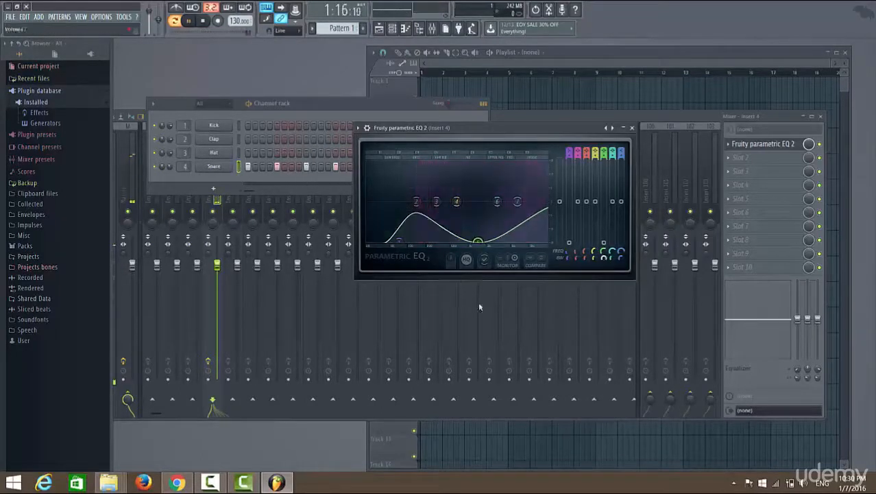
drag(477, 241, 472, 219)
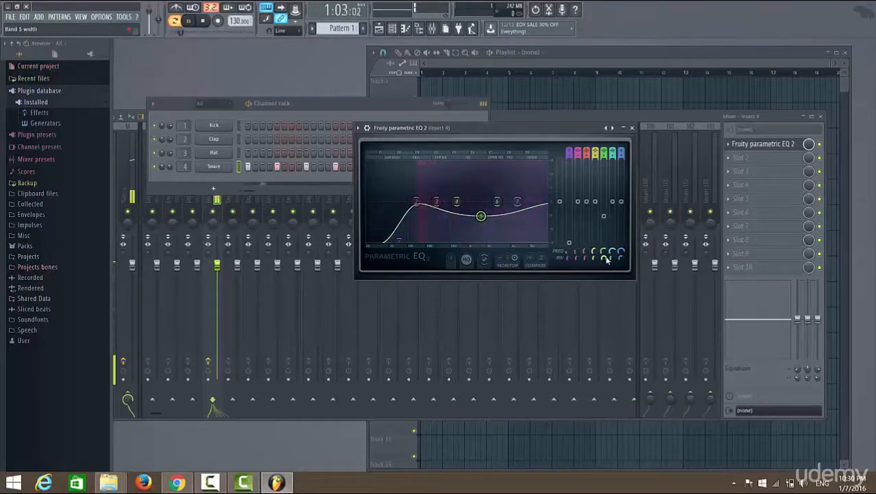
drag(606, 259, 605, 256)
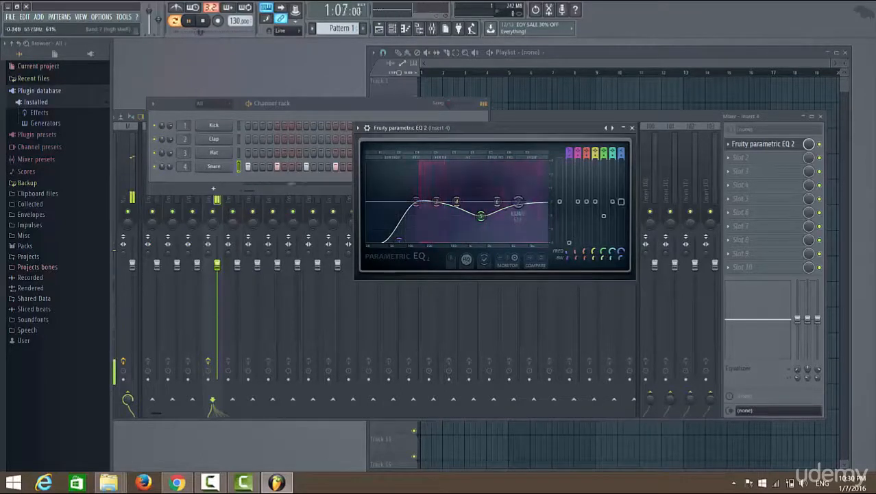
Boost band 6 in the highs and band 2 in the lows by about 5 dB, fine-tuning the neighbouring bands 7 and 1.
drag(518, 202, 528, 219)
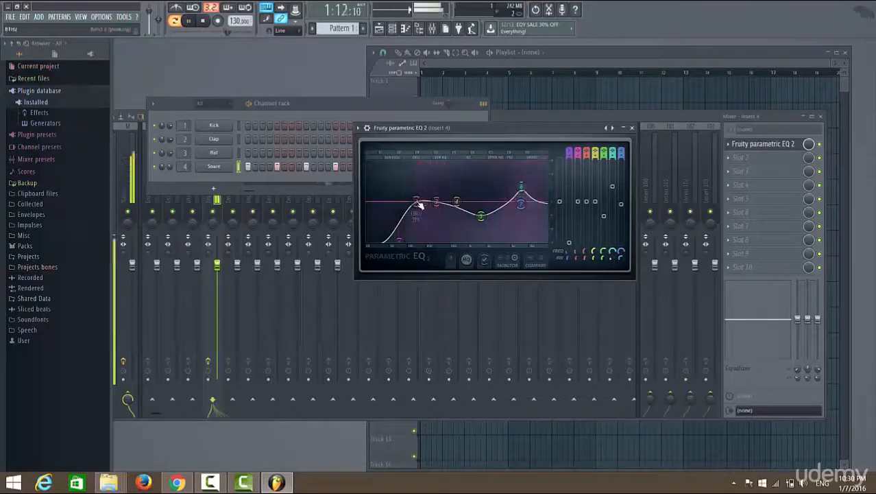
drag(425, 206, 426, 181)
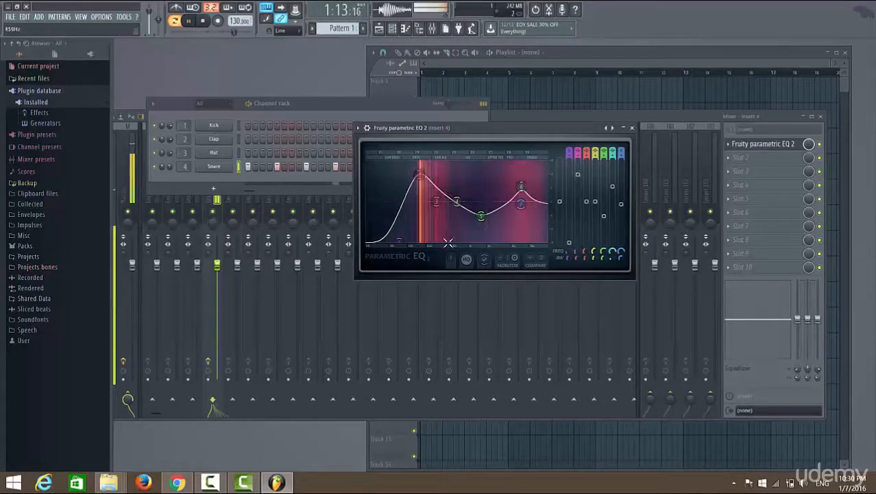
drag(420, 177, 421, 187)
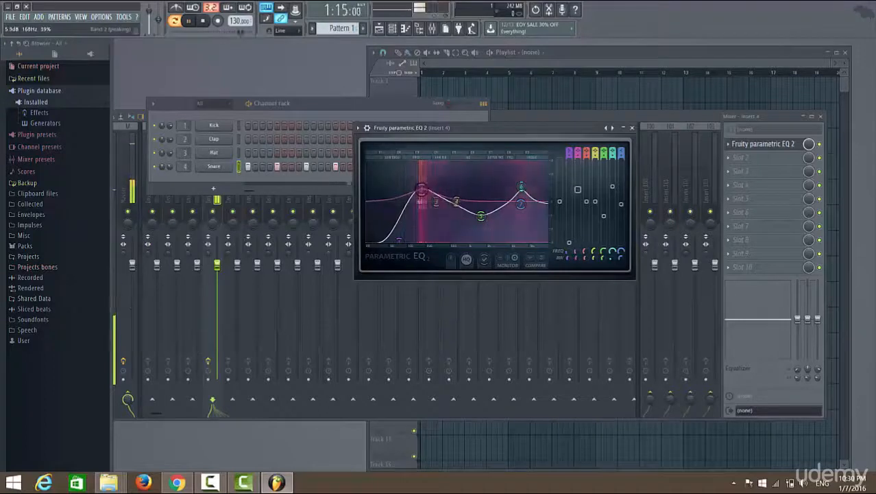
drag(567, 257, 567, 274)
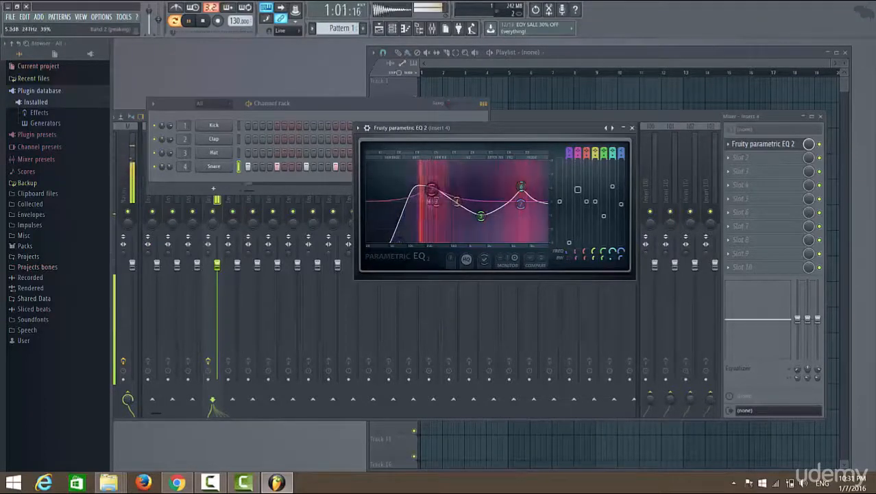
drag(423, 197, 419, 188)
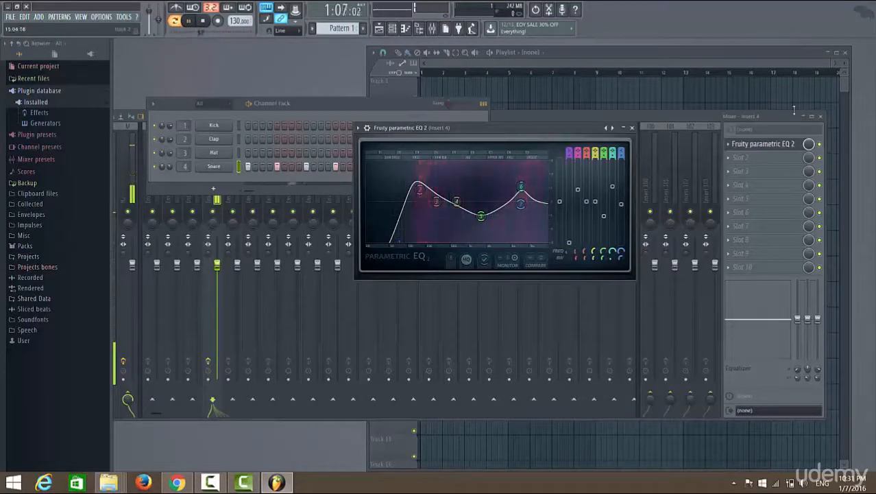
Toggle the equalizer's effect slot on insert 4 to compare the sound, and reopen the equalizer window.
click(821, 144)
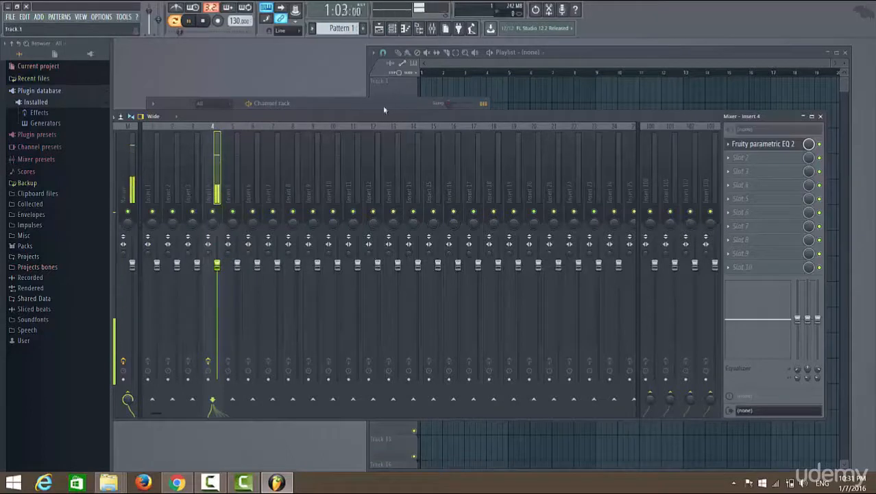
click(782, 144)
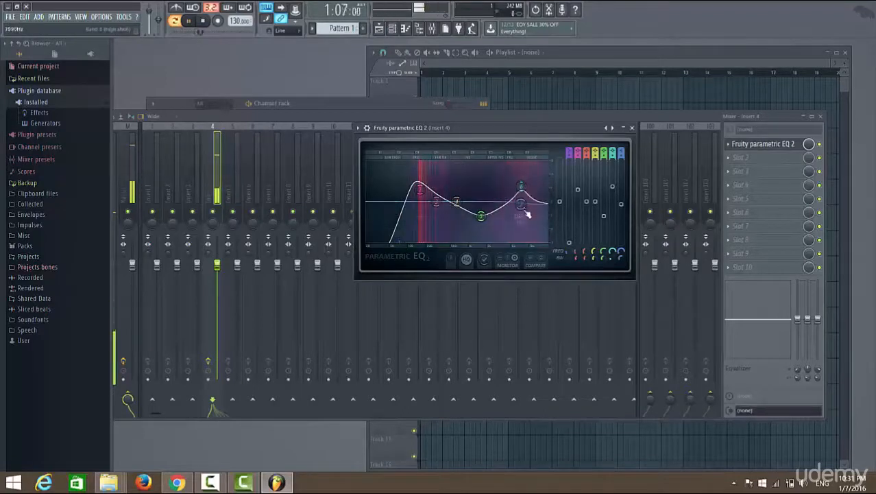
Move the snare equalizer's band 7 into the top highs, shape it as a moderate boost, and toggle the effect slot to compare.
drag(521, 203, 539, 200)
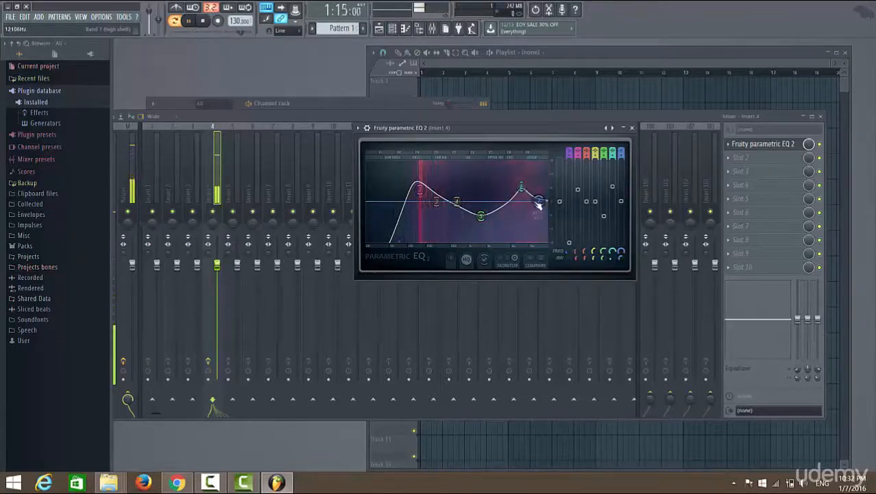
mouse_move(538, 202)
mouse_down()
mouse_move(508, 203)
mouse_move(538, 208)
mouse_up()
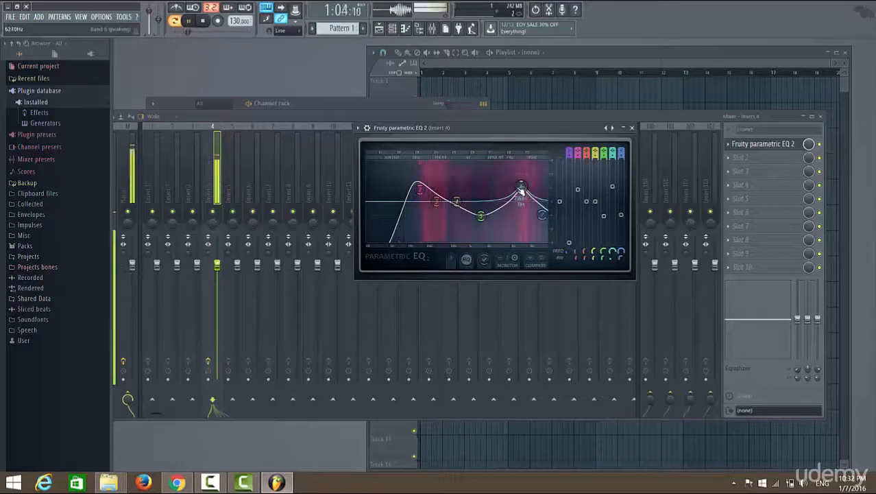
drag(541, 212, 548, 181)
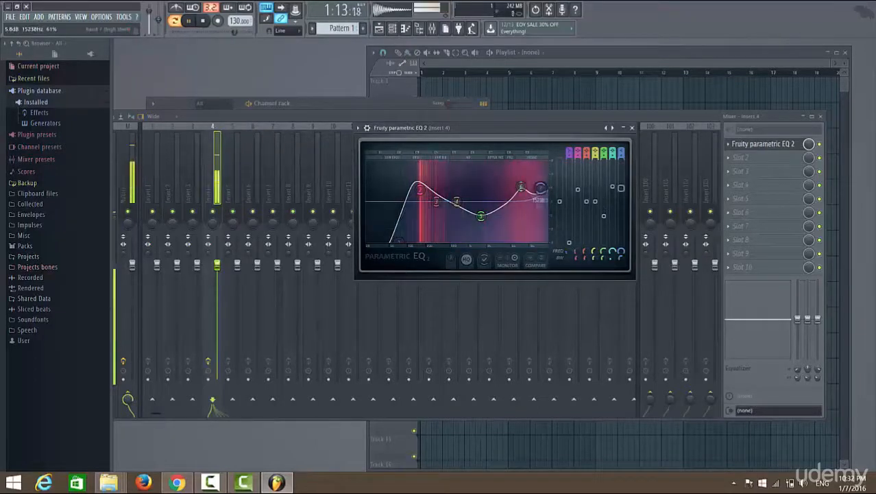
mouse_move(547, 183)
mouse_down()
mouse_move(490, 171)
mouse_move(524, 175)
mouse_move(546, 197)
mouse_up()
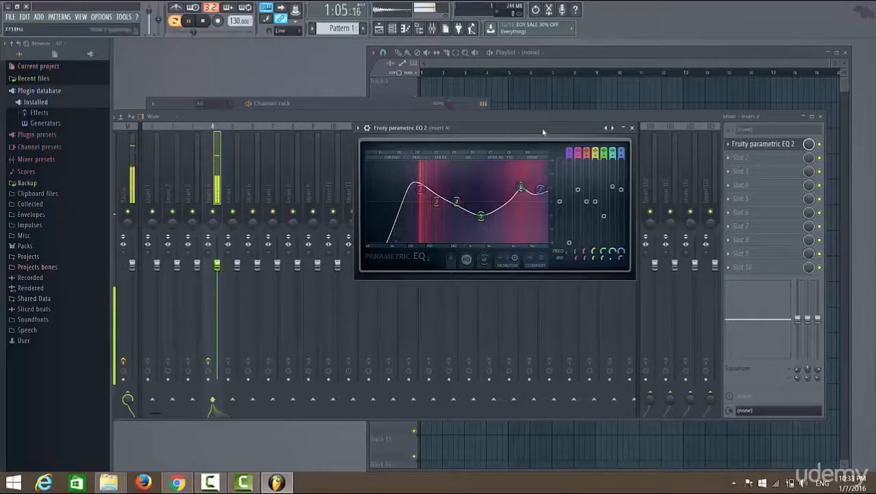
click(821, 145)
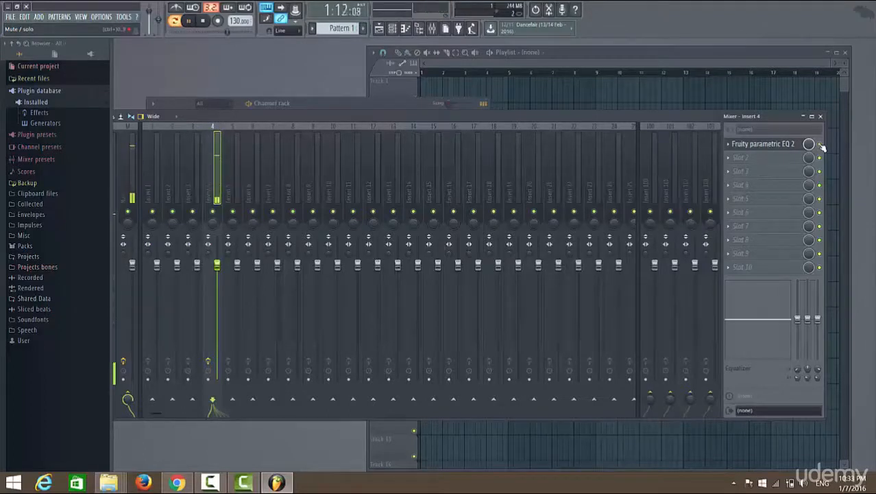
Stop playback, fill the Hat channel every 2 steps, and keep the Snare hits only on steps 5 and 13.
click(346, 100)
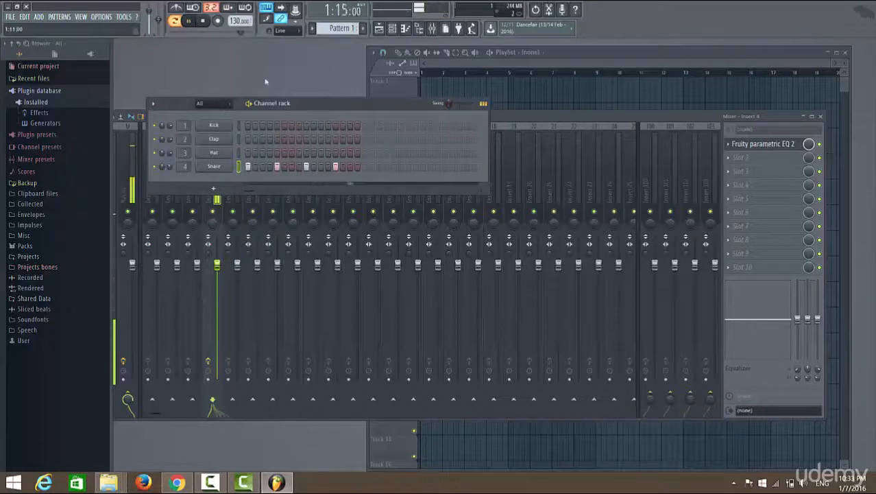
click(198, 24)
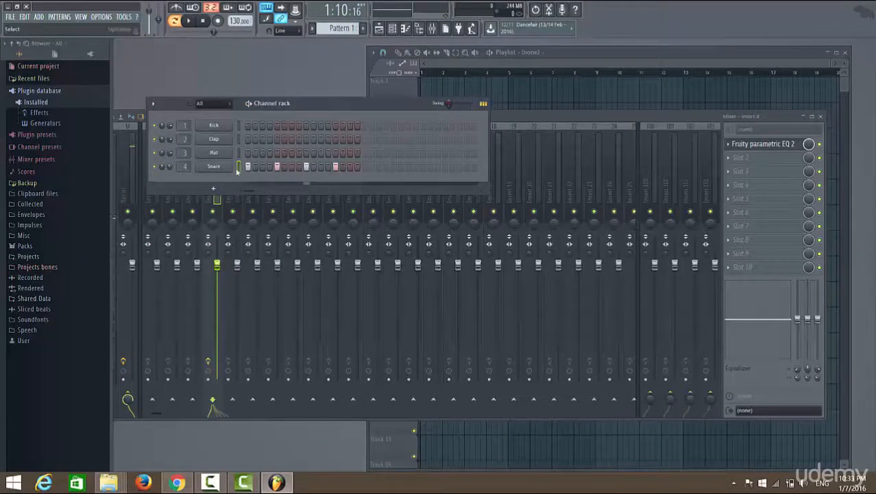
right_click(230, 152)
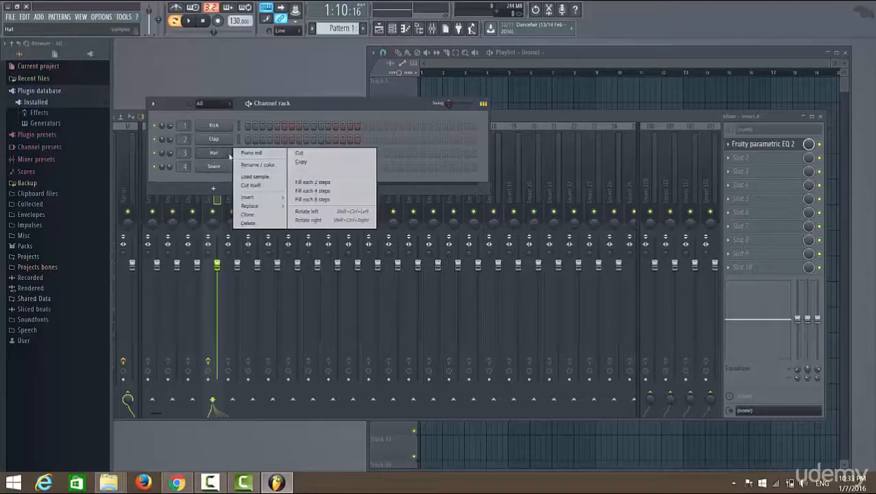
click(312, 191)
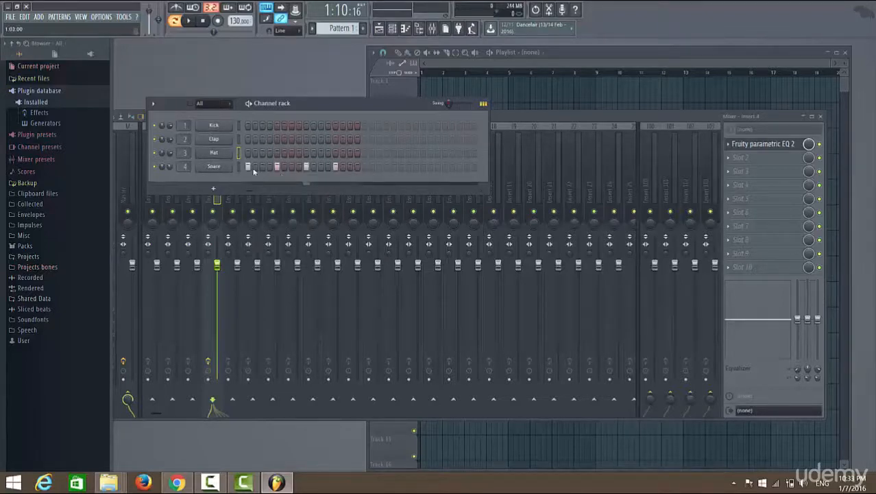
right_click(232, 153)
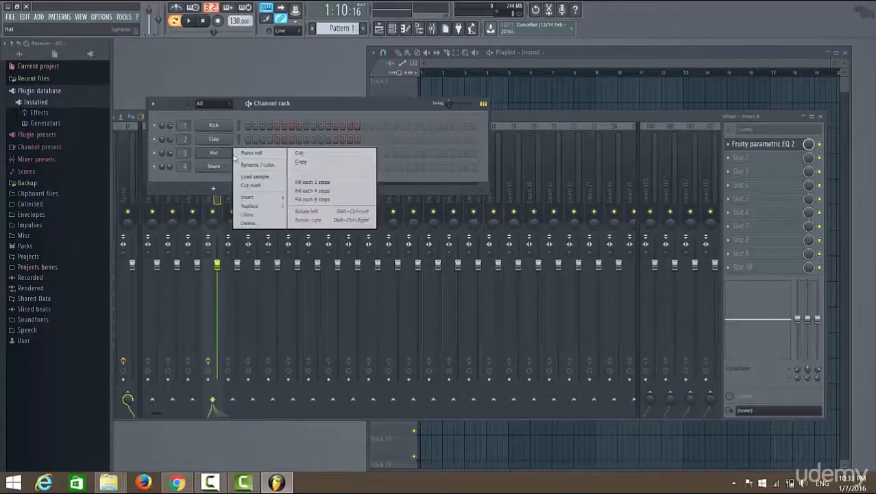
click(302, 182)
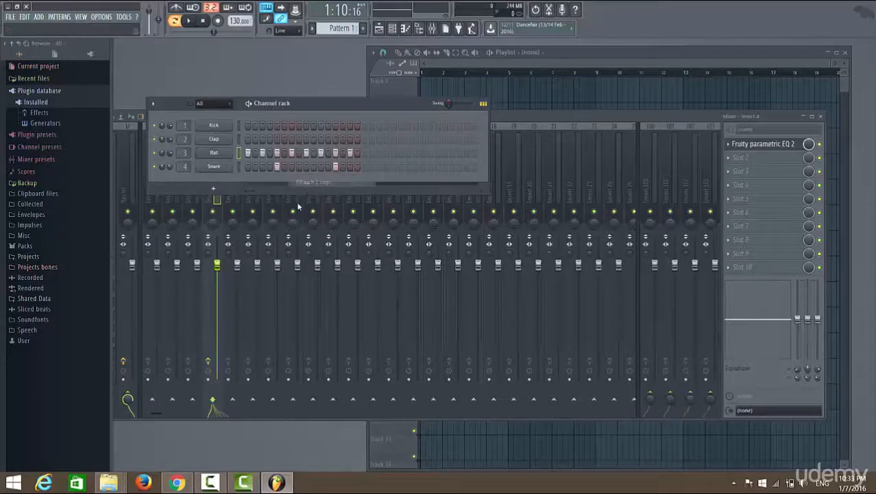
Fill the Kick channel every 4 steps, add Clap hits on steps 5 and 13, and start playback.
right_click(225, 131)
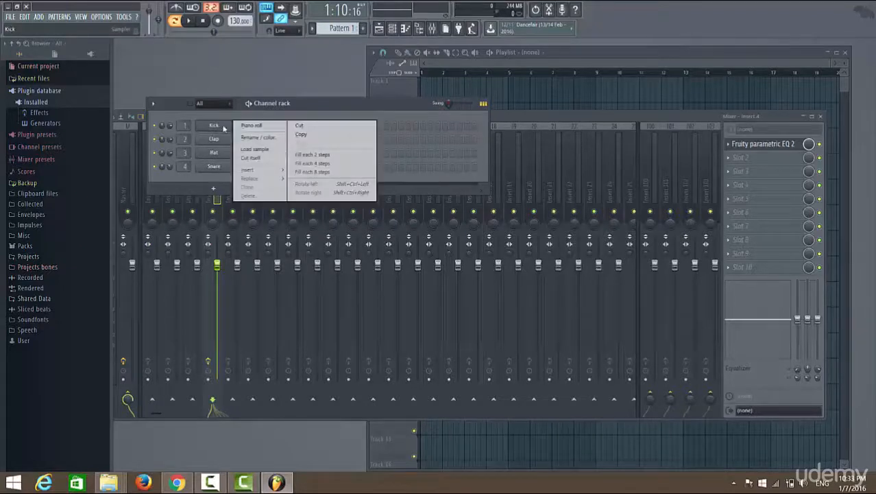
click(302, 170)
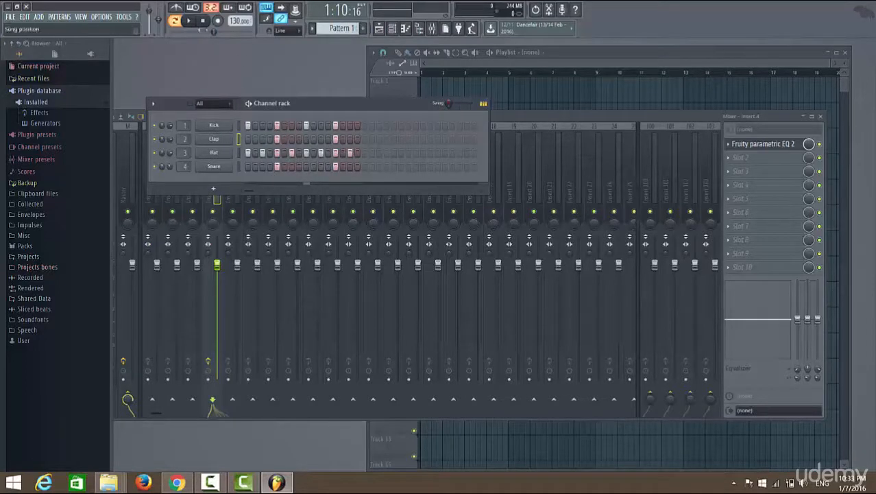
click(197, 22)
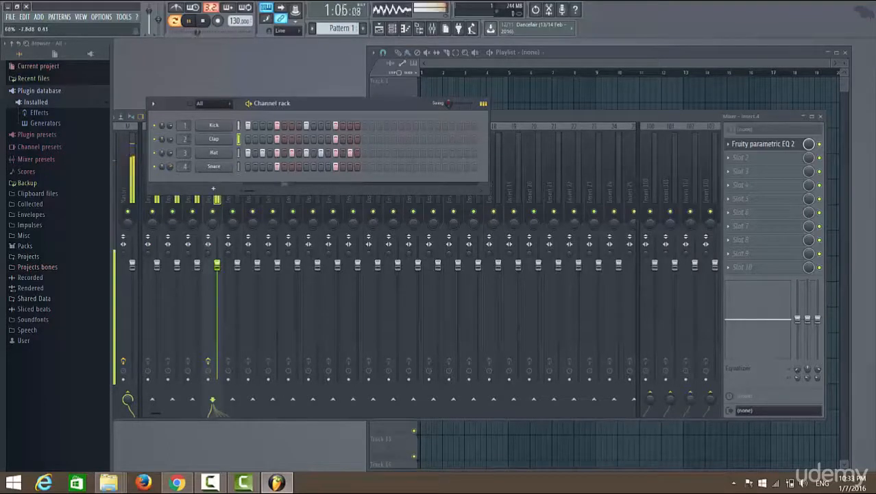
Select the hat's mixer insert 3 and load Fruity Parametric EQ 2 into its first effect slot.
click(214, 152)
click(523, 125)
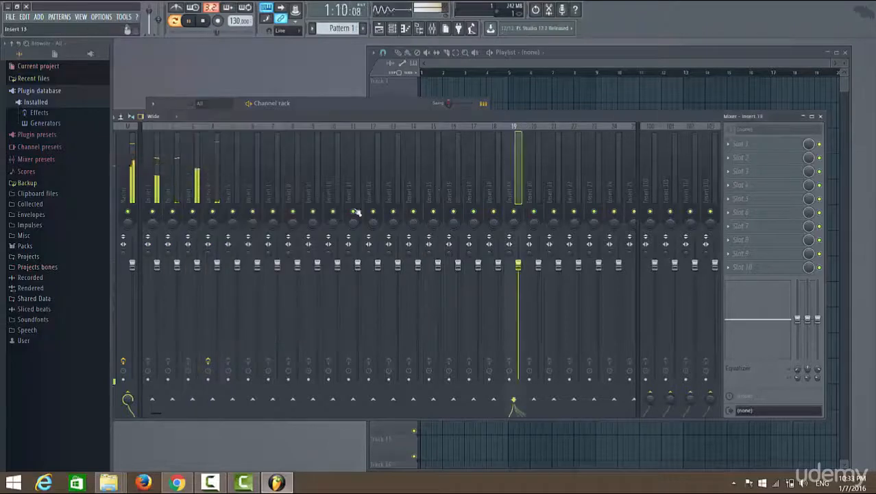
click(197, 139)
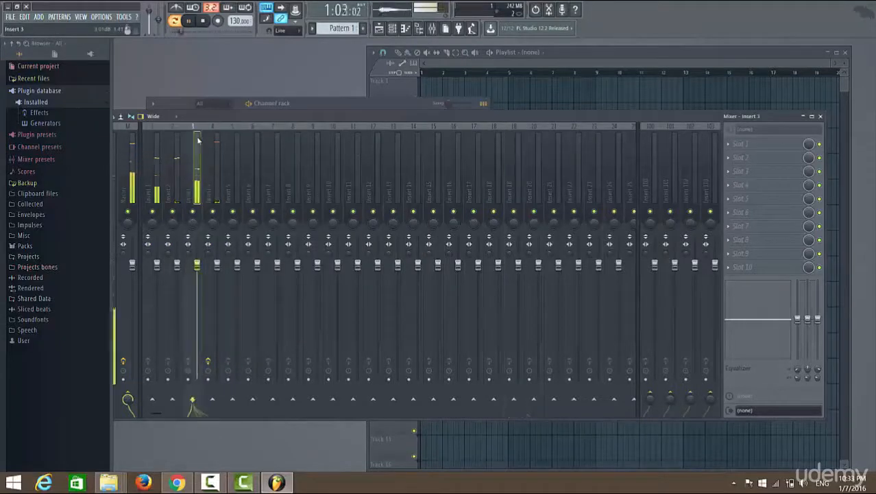
click(747, 143)
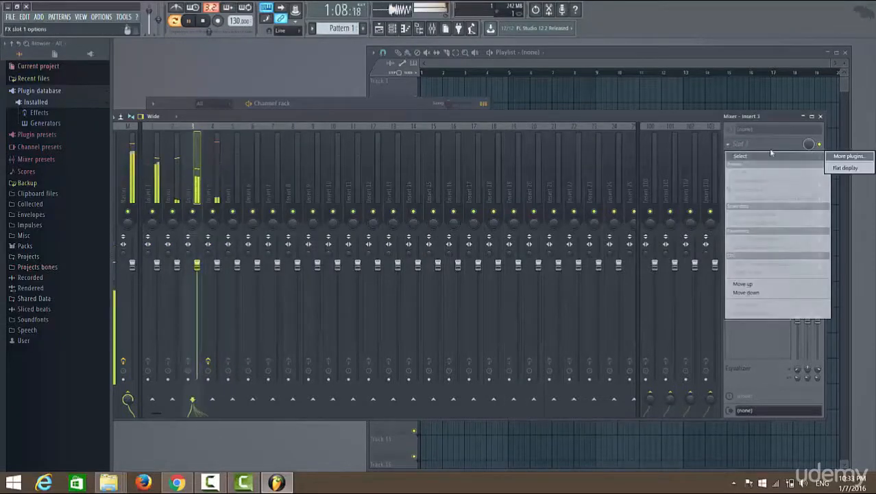
click(849, 156)
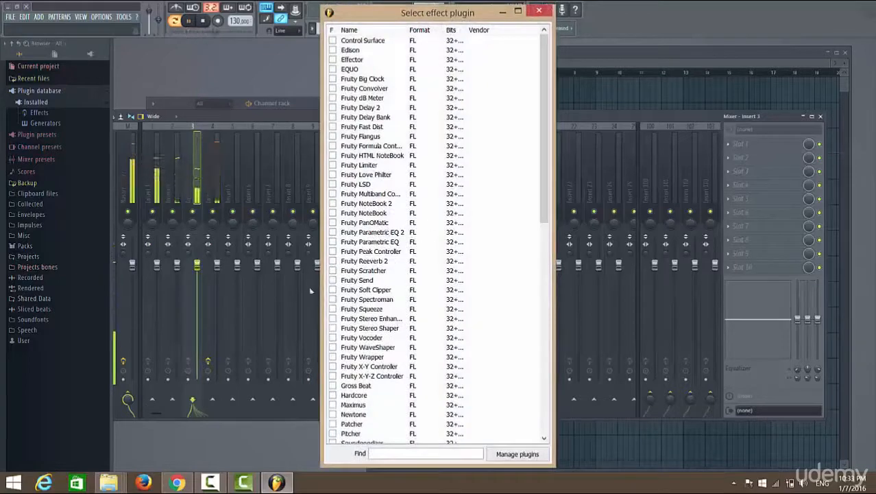
double_click(370, 232)
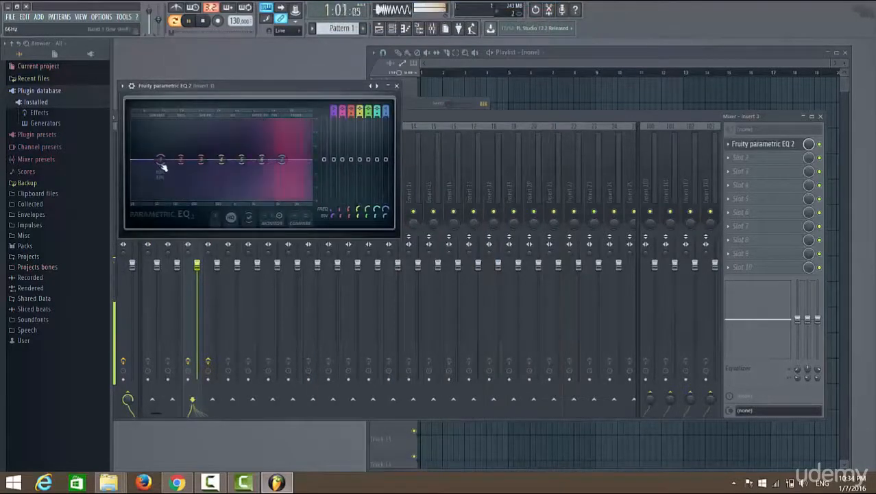
Cut the hat's lows and mids with a steepened band 1 moved up in frequency, and slightly boost the highs with band 7.
drag(161, 161, 159, 198)
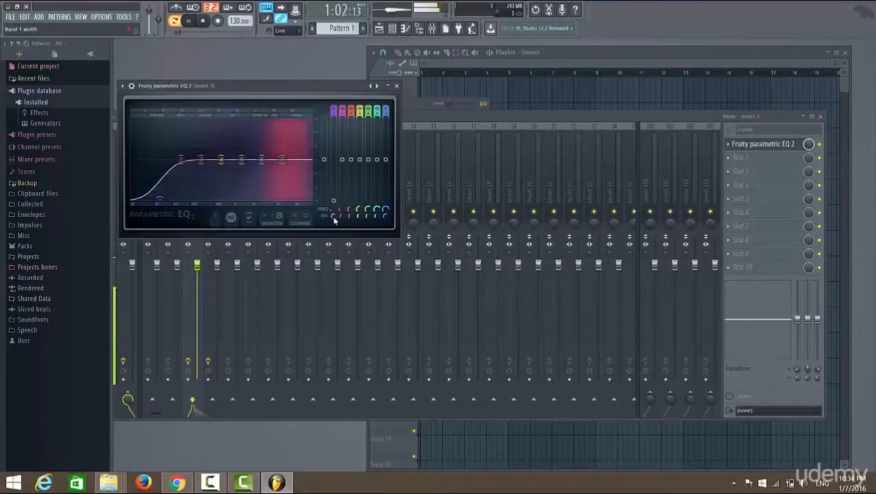
mouse_move(334, 216)
mouse_down()
mouse_move(334, 248)
mouse_move(334, 228)
mouse_up()
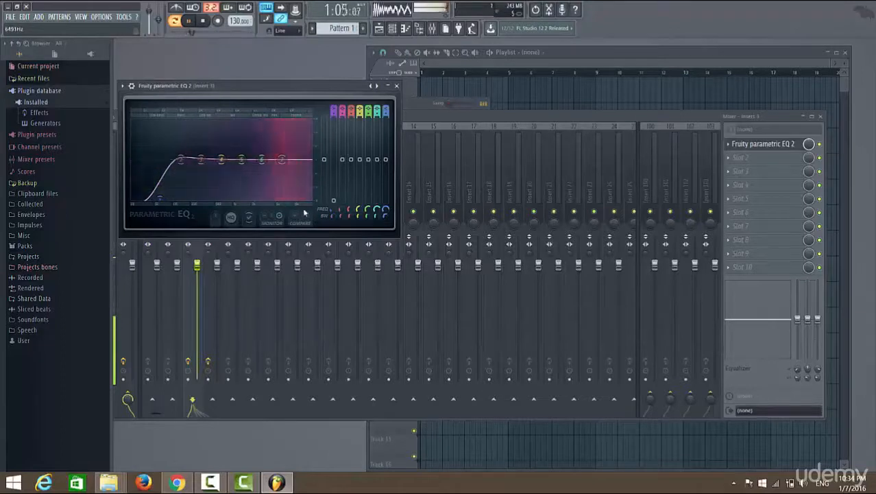
drag(332, 214, 333, 176)
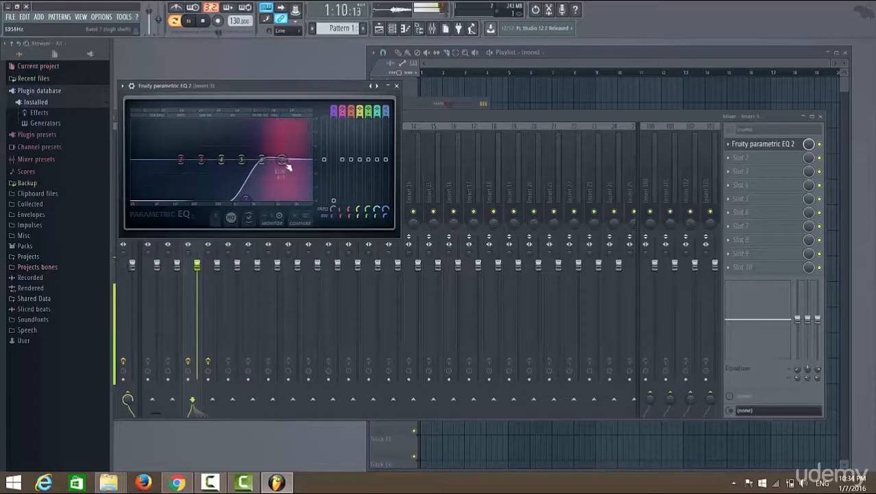
mouse_move(284, 161)
mouse_down()
mouse_move(285, 171)
mouse_move(287, 152)
mouse_up()
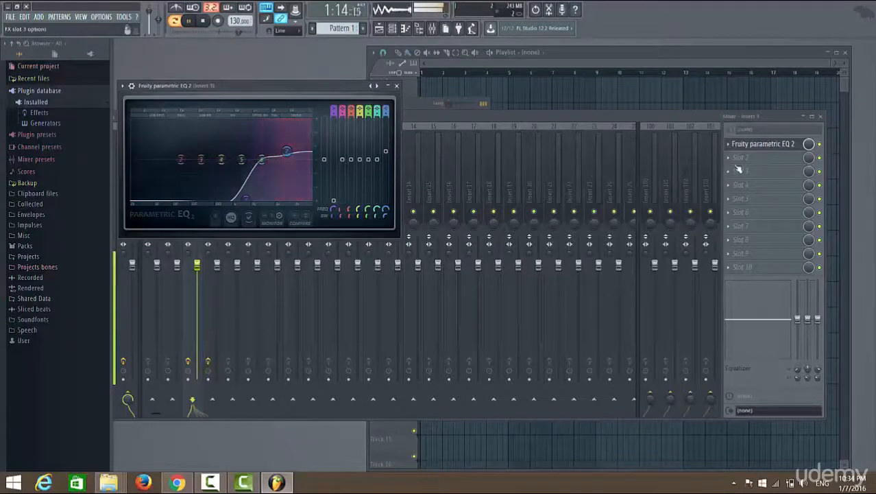
Toggle the hat's equalizer slot to compare the sound, and slightly lower the band 1 cutoff frequency.
click(822, 149)
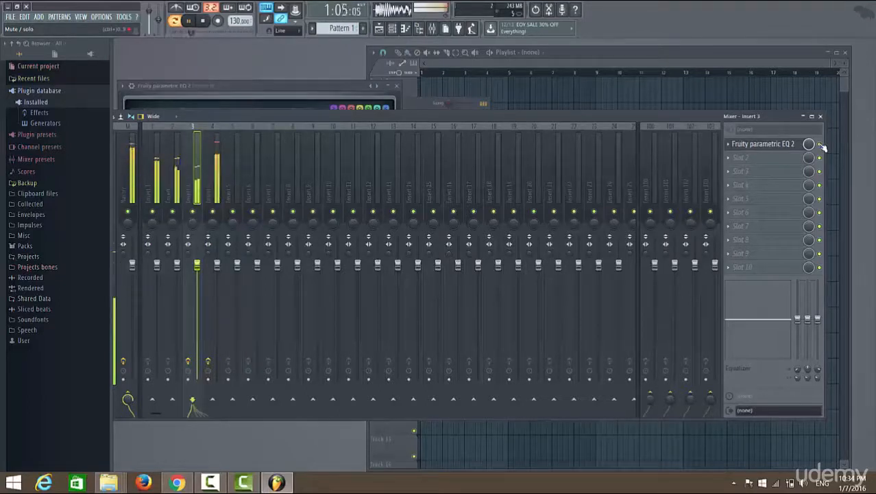
click(764, 144)
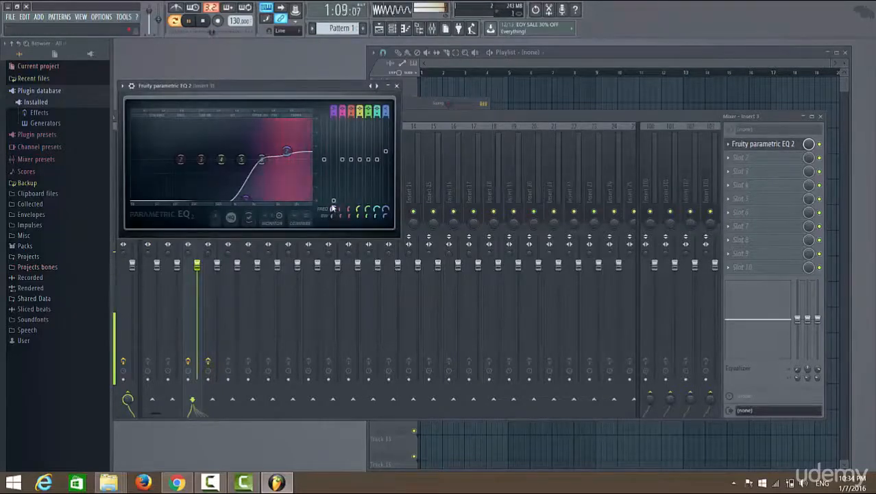
drag(333, 207, 334, 205)
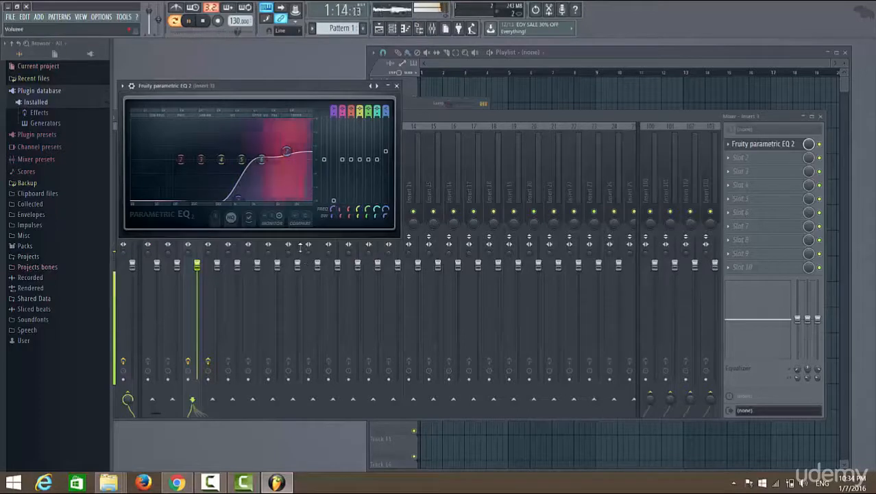
Select the kick's mixer insert 1 and load Fruity Parametric EQ 2 into its first effect slot.
click(590, 119)
click(159, 169)
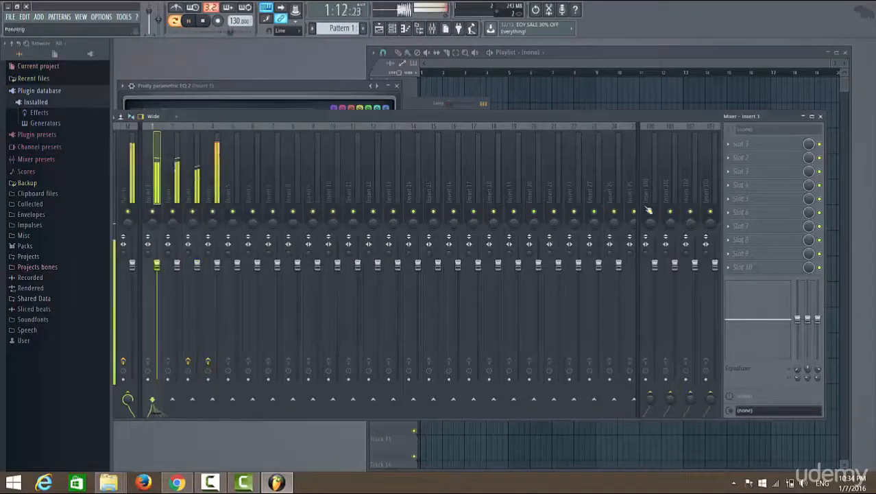
click(730, 146)
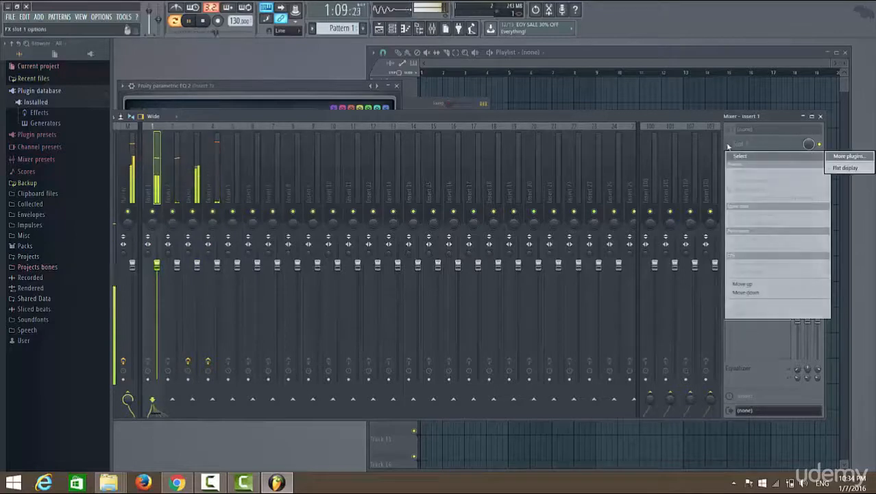
click(848, 155)
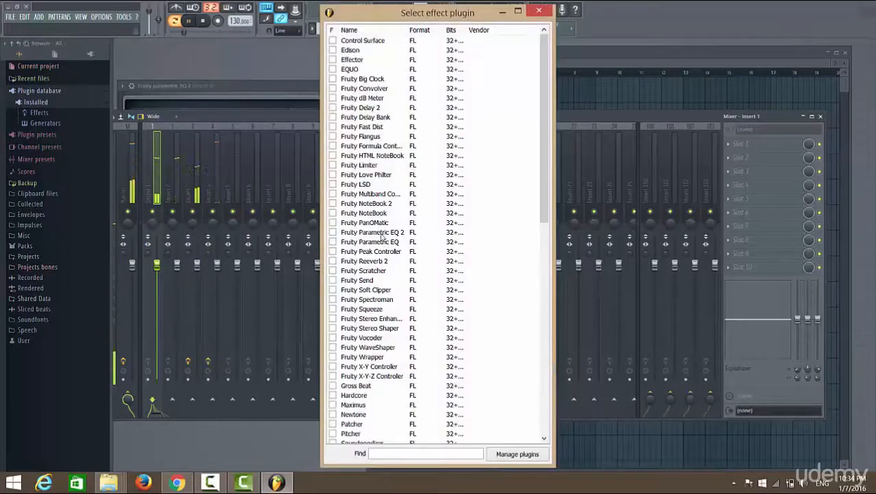
double_click(382, 233)
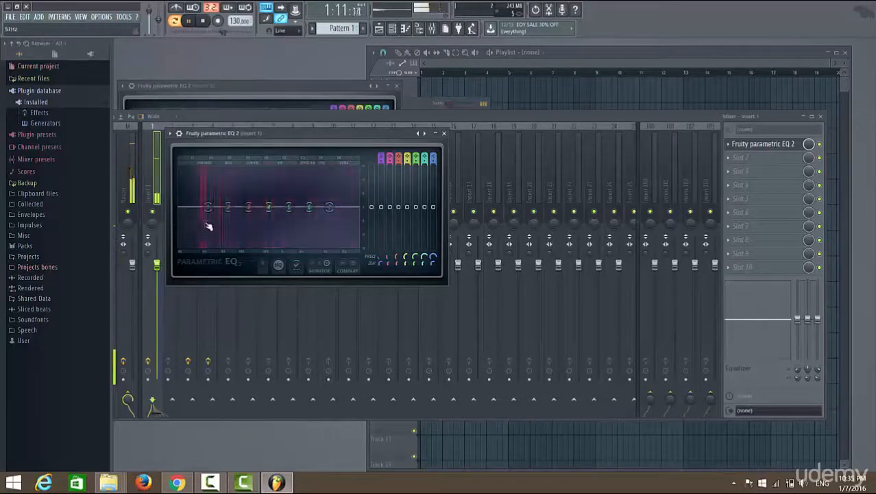
Roll off the kick's lowest frequencies with band 1, and boost and fine-tune band 2 in the lows.
drag(209, 207, 180, 243)
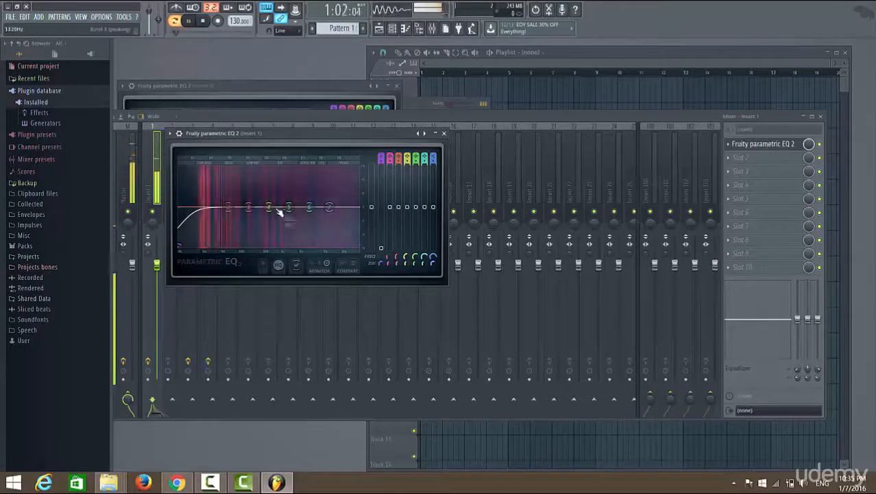
drag(229, 207, 209, 187)
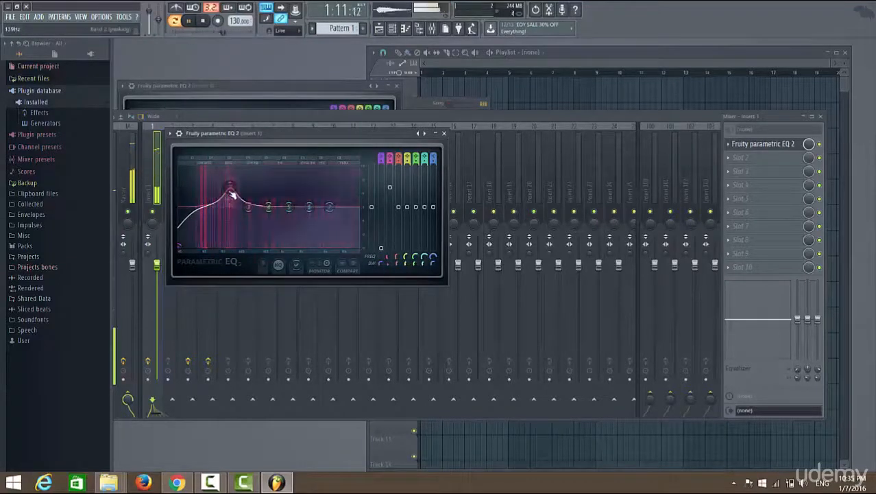
mouse_move(231, 194)
mouse_down()
mouse_move(217, 183)
mouse_move(225, 186)
mouse_up()
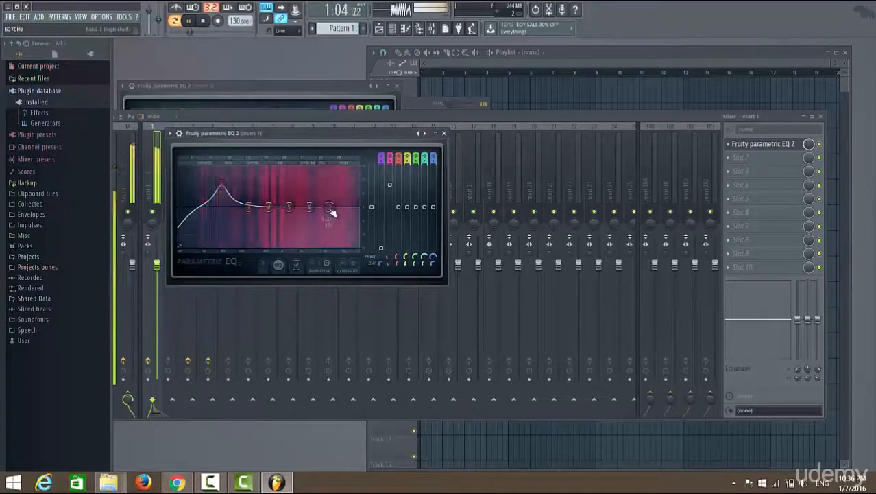
Cut the kick's highs with band 7 moved lower in frequency, flattening it briefly to compare before restoring the cut.
drag(331, 212, 306, 246)
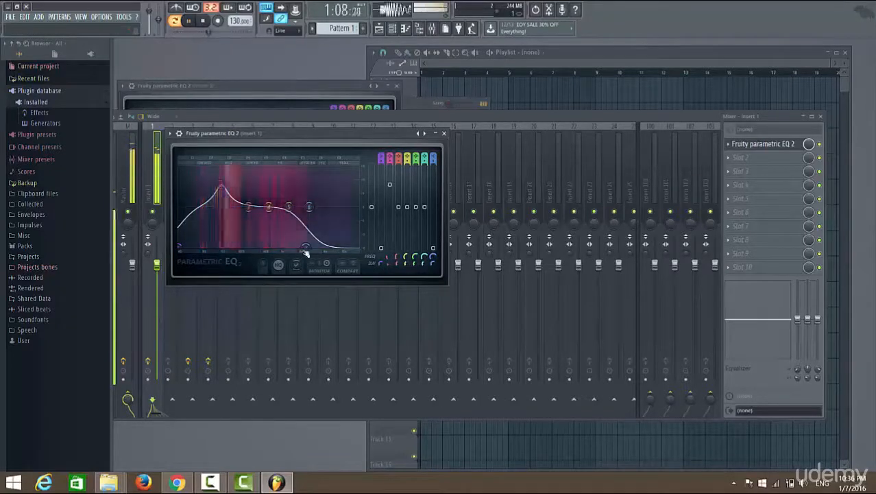
drag(308, 250, 307, 205)
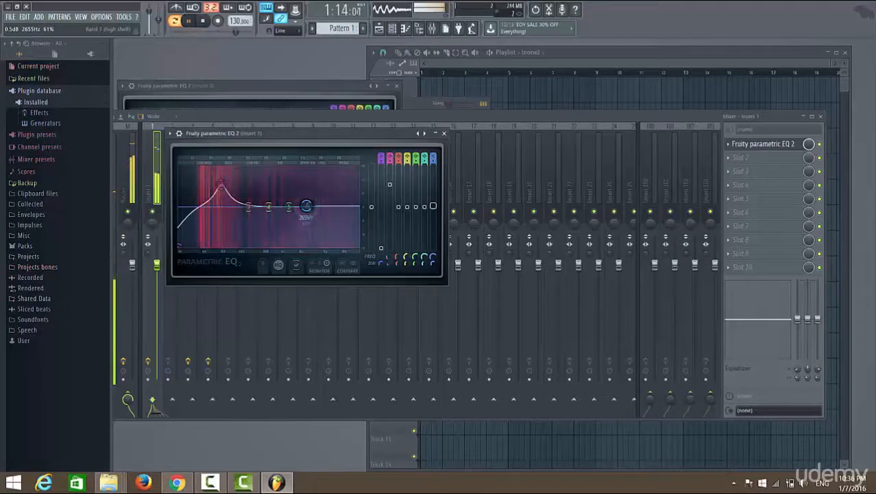
drag(306, 206, 306, 246)
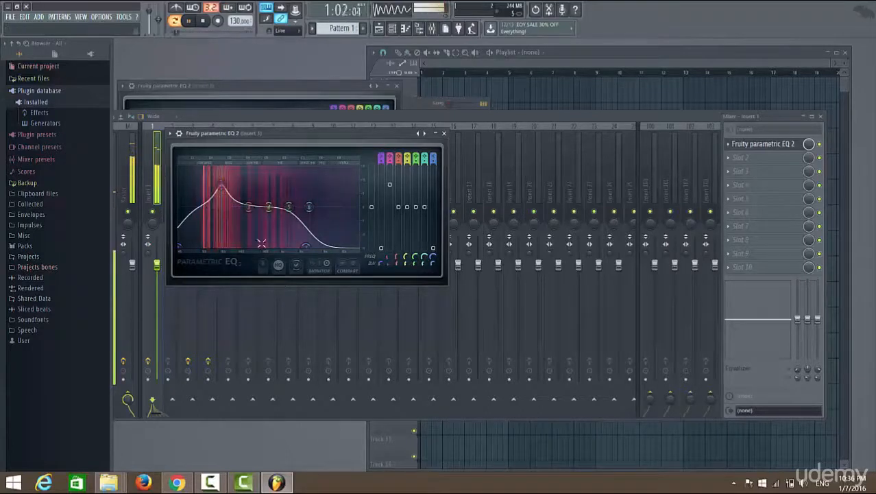
Review the snare's equalizer curve on mixer insert 4 while the pattern plays, and close its window.
click(463, 120)
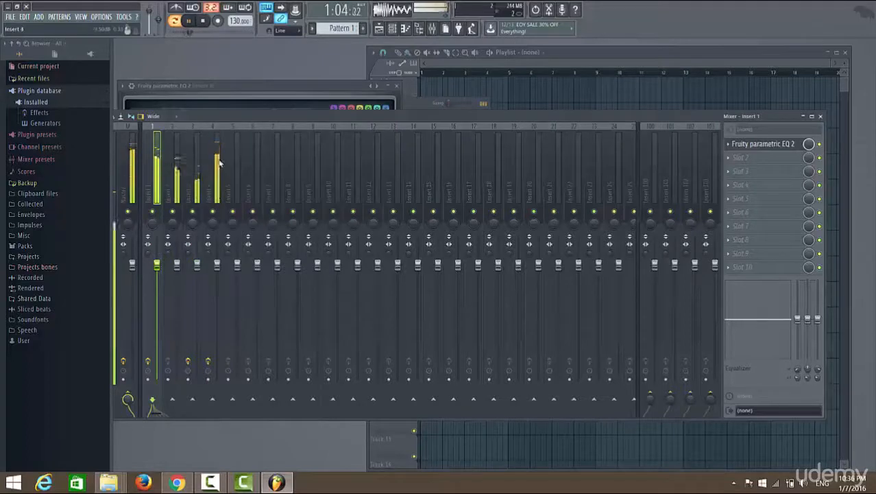
click(219, 163)
click(761, 144)
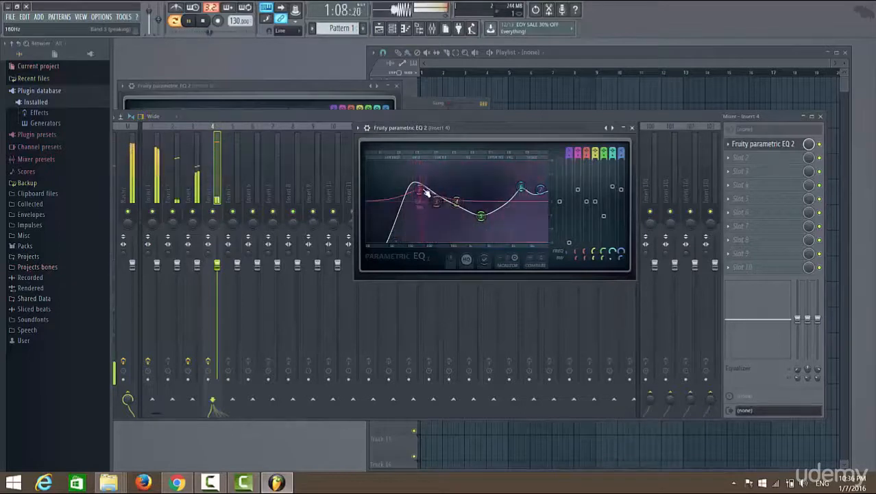
click(324, 115)
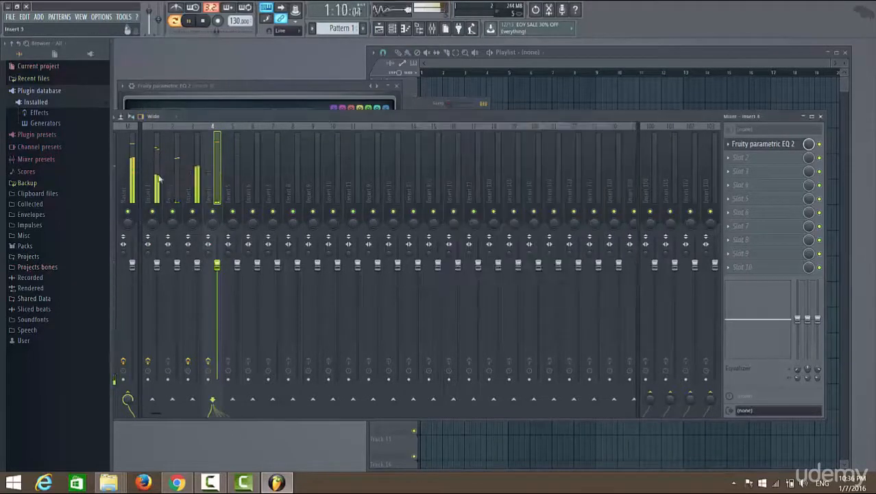
click(177, 179)
click(217, 178)
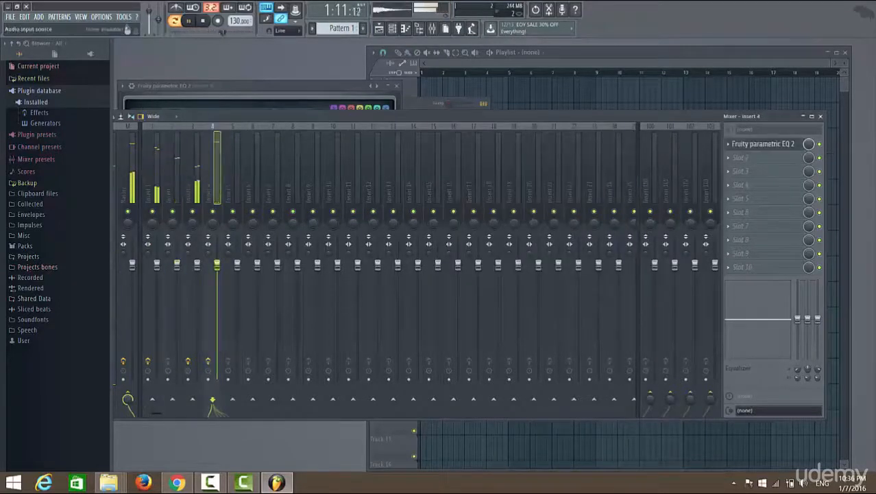
click(782, 145)
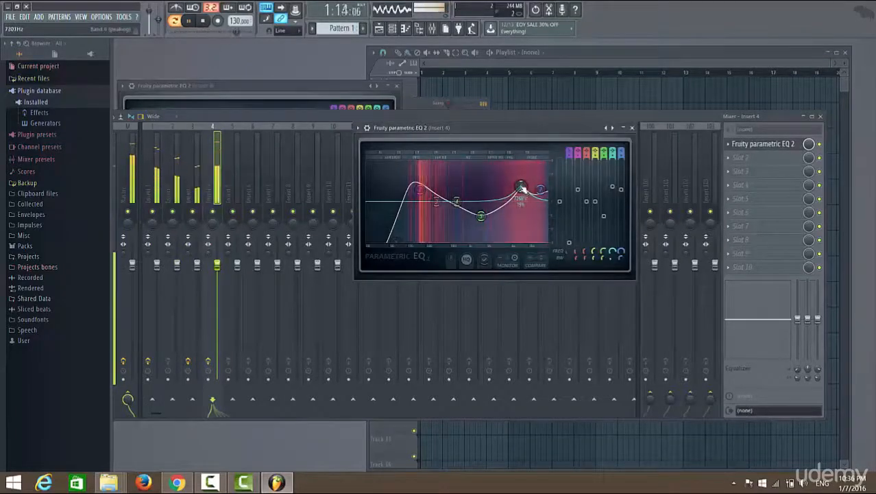
click(632, 127)
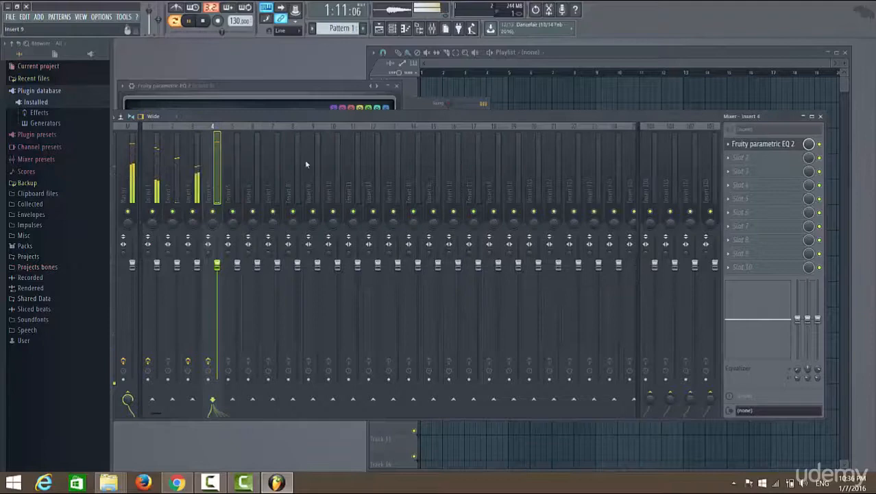
Return to the kick's equalizer on insert 1, cut the low mids with band 3, and steepen band 1 while raising its frequency.
click(171, 159)
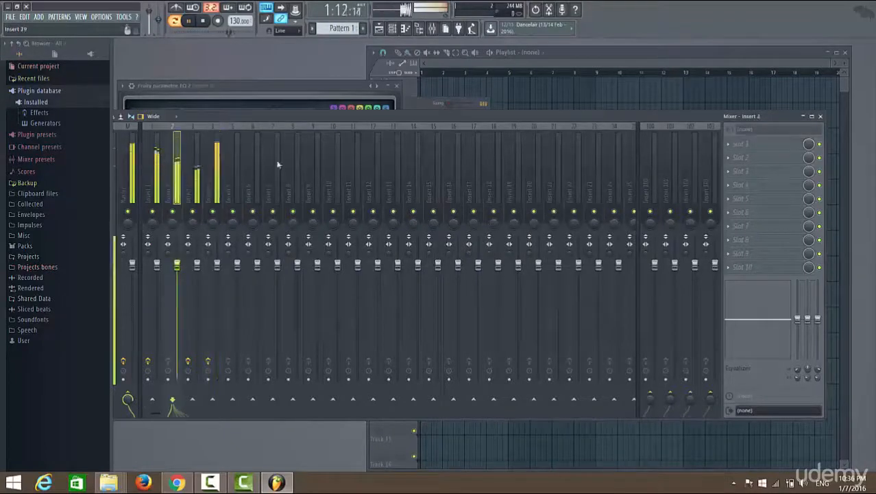
click(152, 173)
click(762, 143)
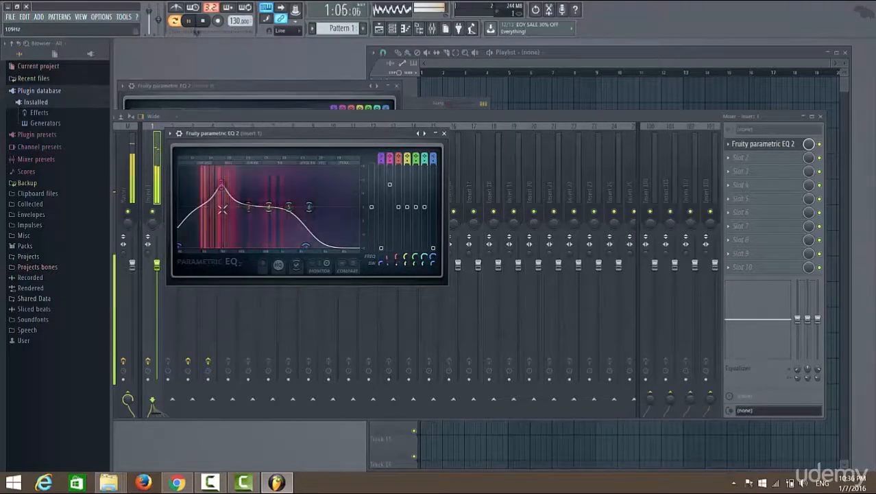
drag(249, 206, 234, 239)
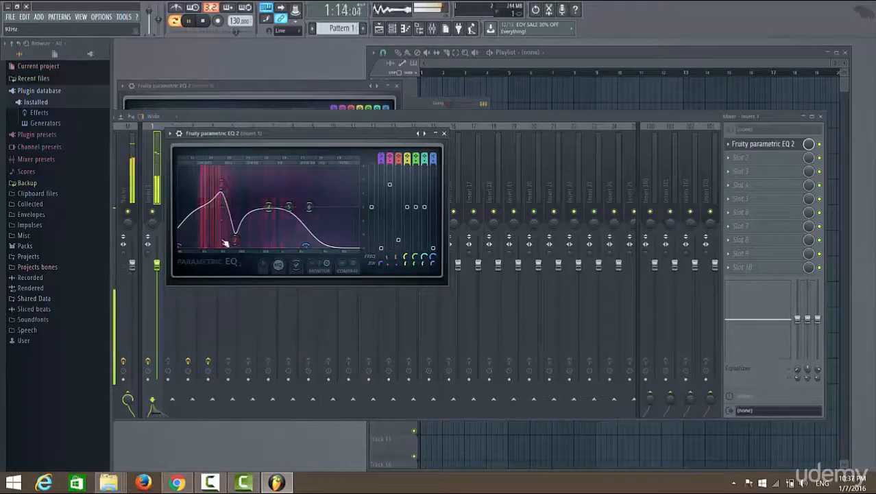
drag(382, 262, 381, 271)
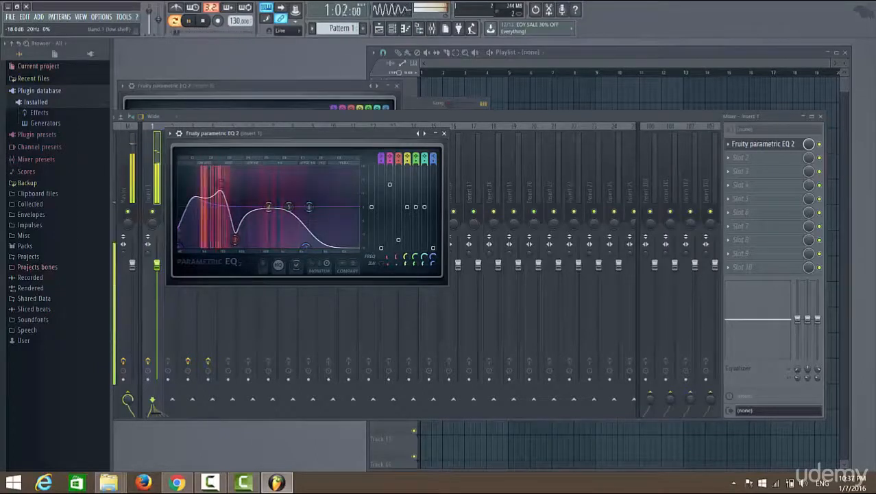
drag(382, 258, 382, 251)
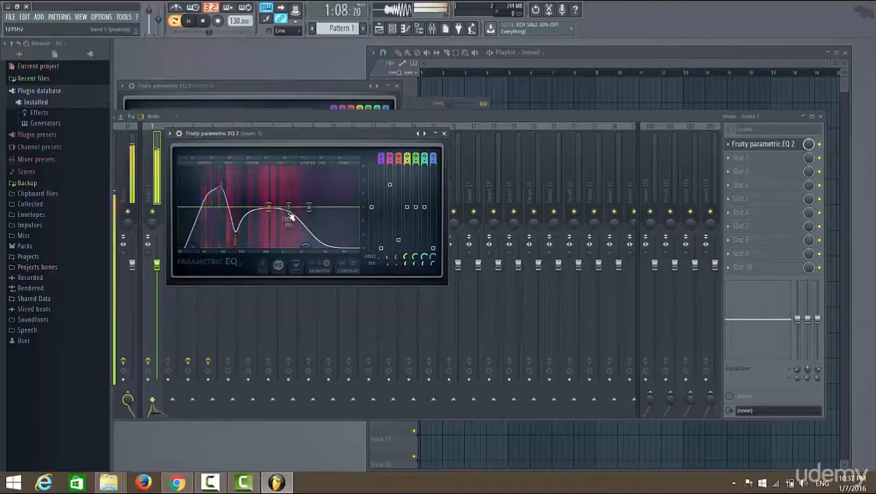
Move band 5 of the kick's equalizer higher with a slight boost, and shift the band 7 cutoff up in frequency.
mouse_move(290, 208)
mouse_down()
mouse_move(308, 206)
mouse_move(296, 205)
mouse_up()
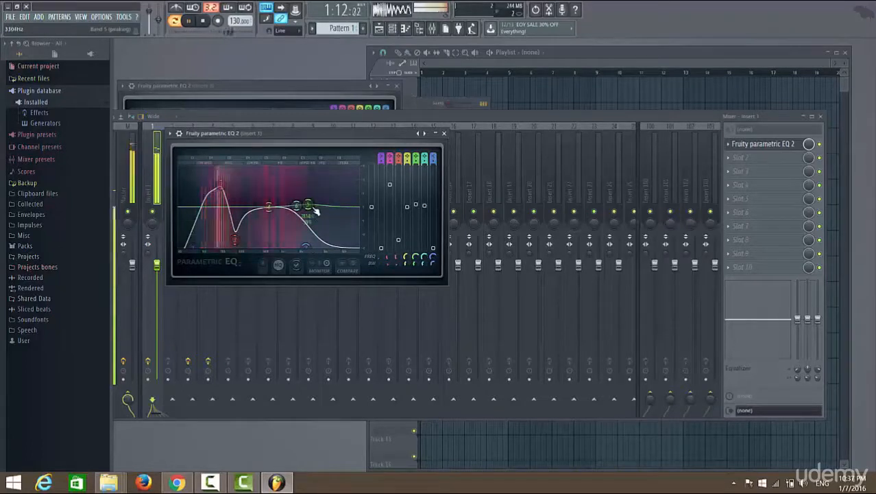
mouse_move(306, 246)
mouse_down()
mouse_move(322, 246)
mouse_move(312, 246)
mouse_up()
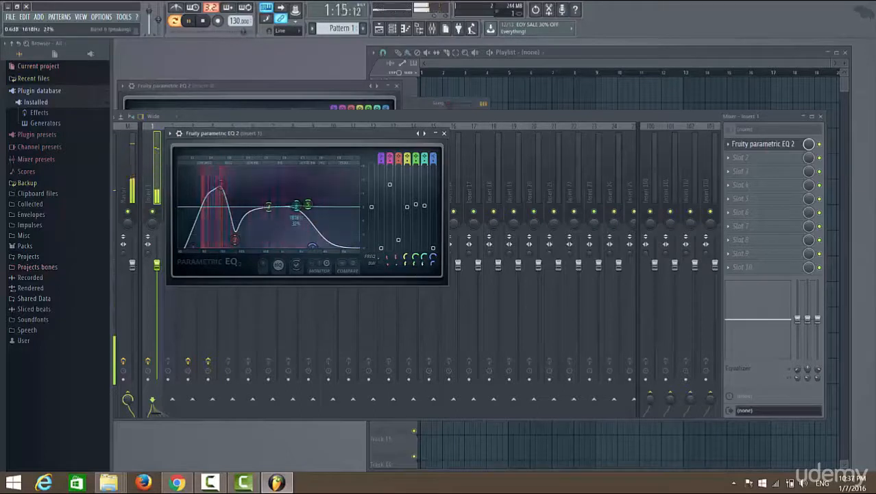
Boost the kick's upper mids with band 6, set its width to 28%, and adjust its frequency and gain to a moderate peak.
drag(297, 209, 305, 189)
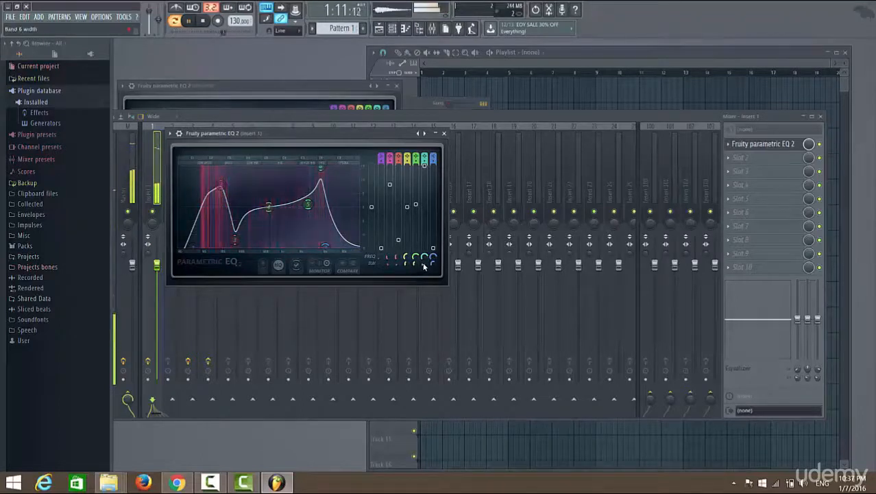
drag(424, 266, 423, 272)
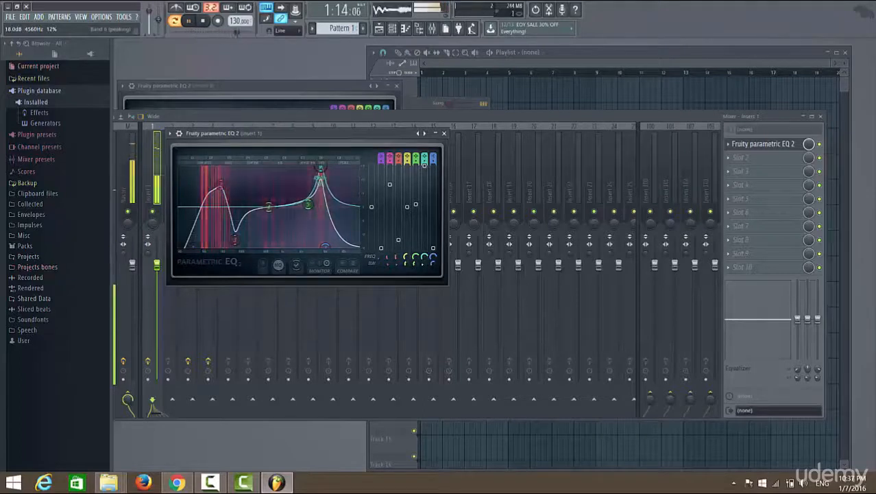
drag(322, 173, 311, 177)
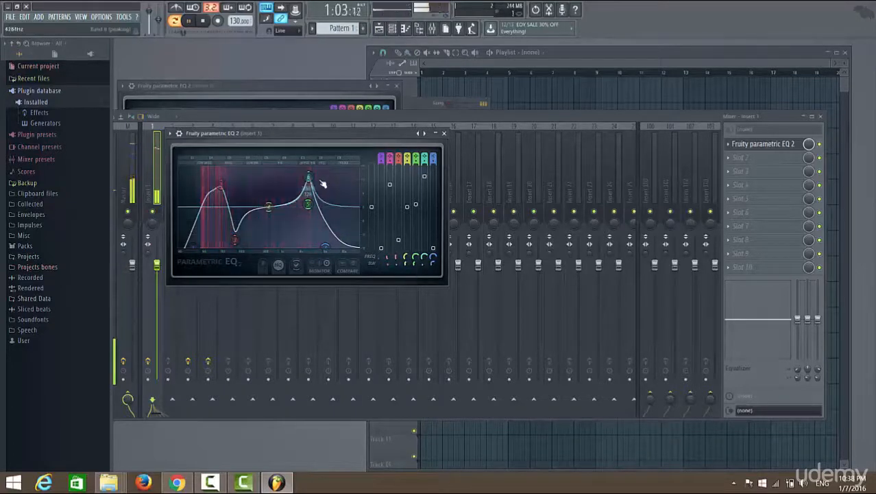
drag(424, 264, 425, 259)
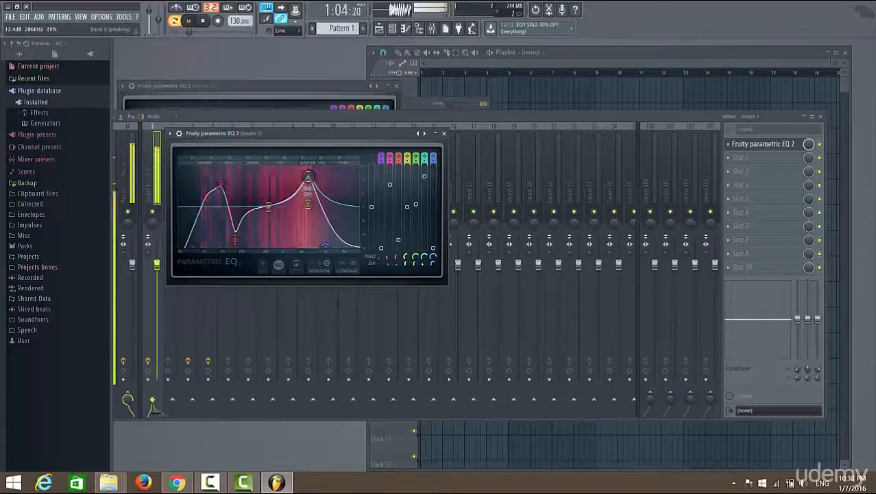
mouse_move(308, 177)
mouse_down()
mouse_move(276, 180)
mouse_move(295, 180)
mouse_move(300, 189)
mouse_up()
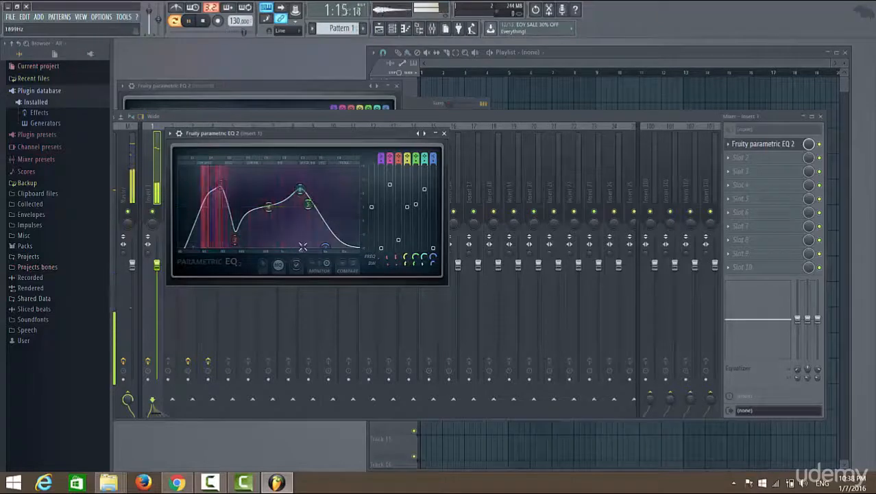
Select the clap's mixer insert 2 and load Fruity Parametric EQ 2 into its first effect slot.
click(294, 86)
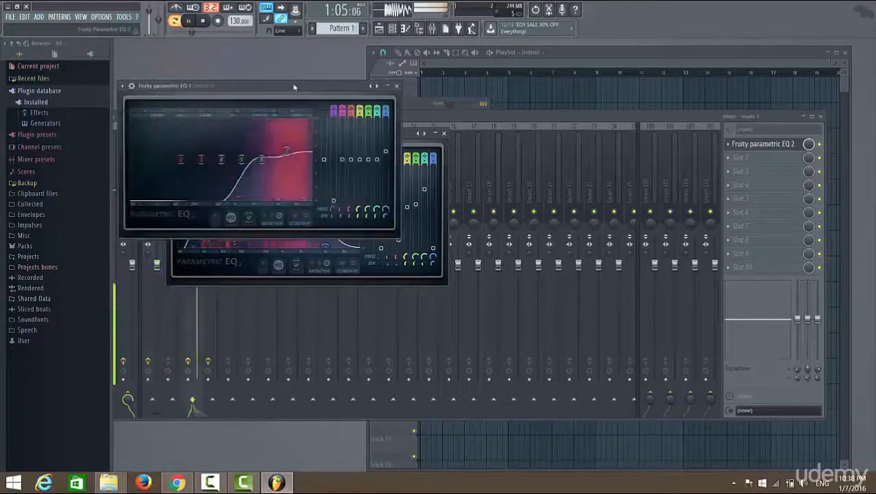
click(488, 112)
click(180, 167)
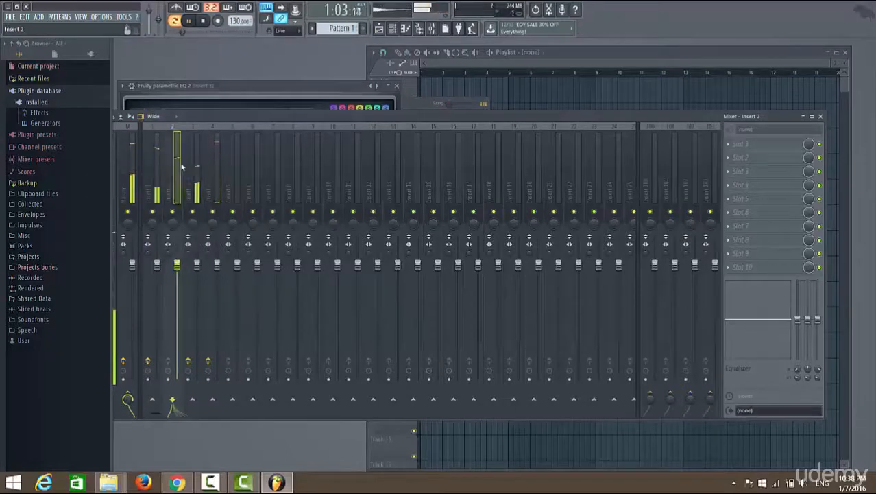
click(737, 145)
click(859, 158)
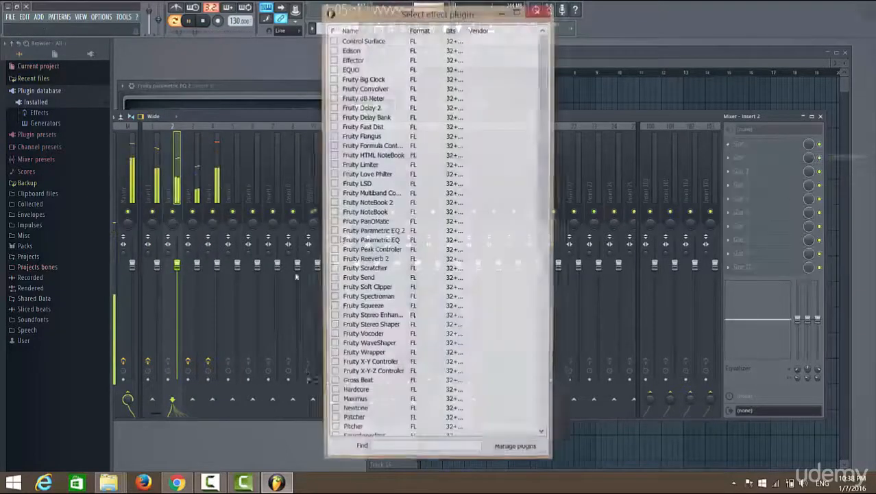
double_click(354, 231)
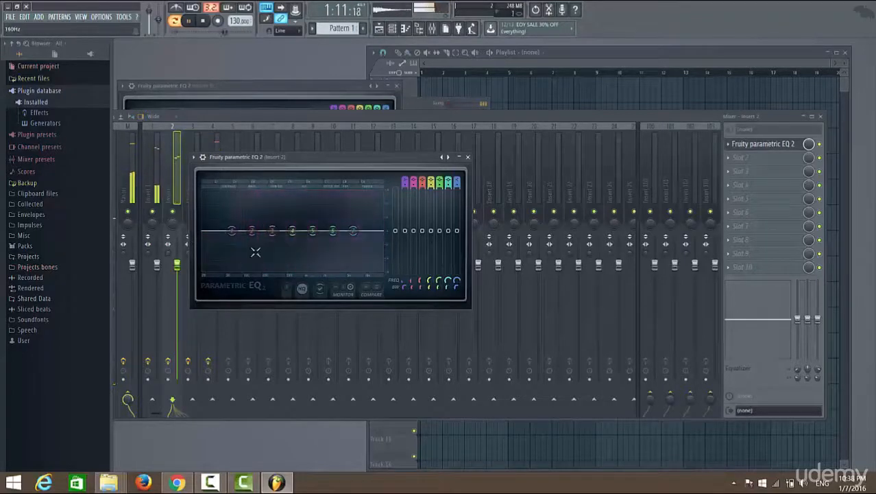
Roll off the clap's lows with band 1 after sweeping its cutoff, and slightly boost the highs with band 7.
drag(233, 232, 304, 266)
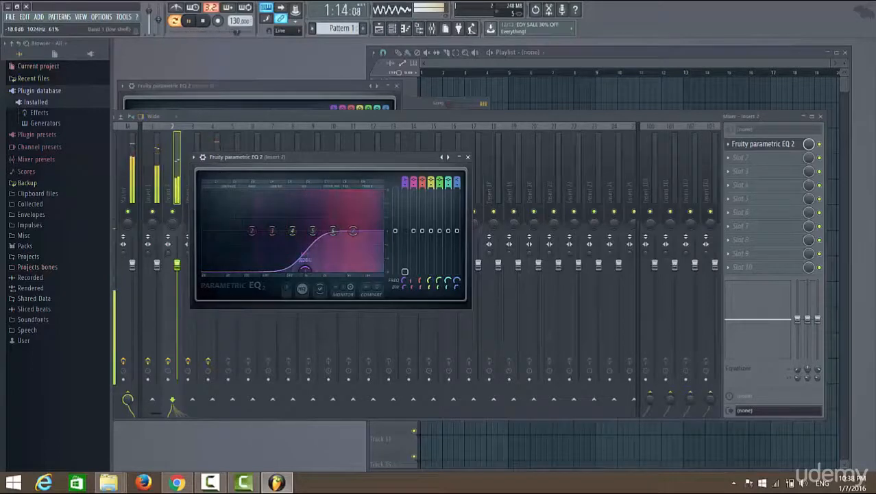
drag(304, 266, 234, 268)
drag(221, 266, 211, 227)
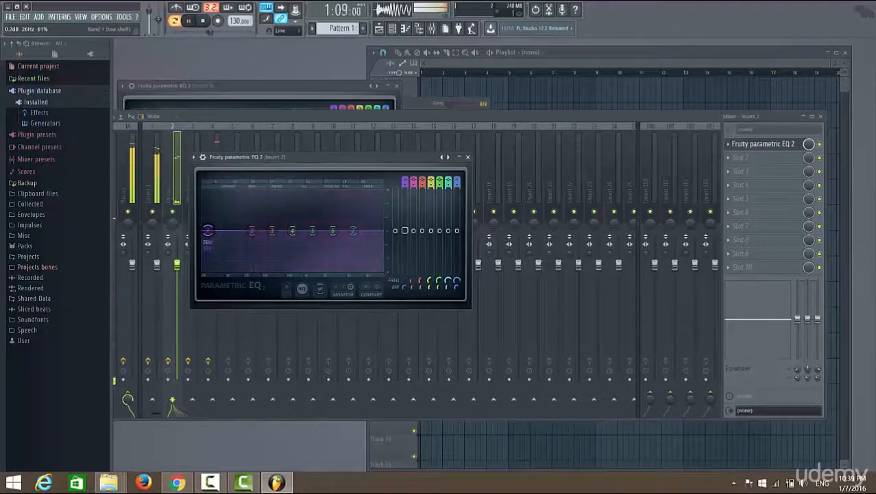
drag(208, 231, 252, 268)
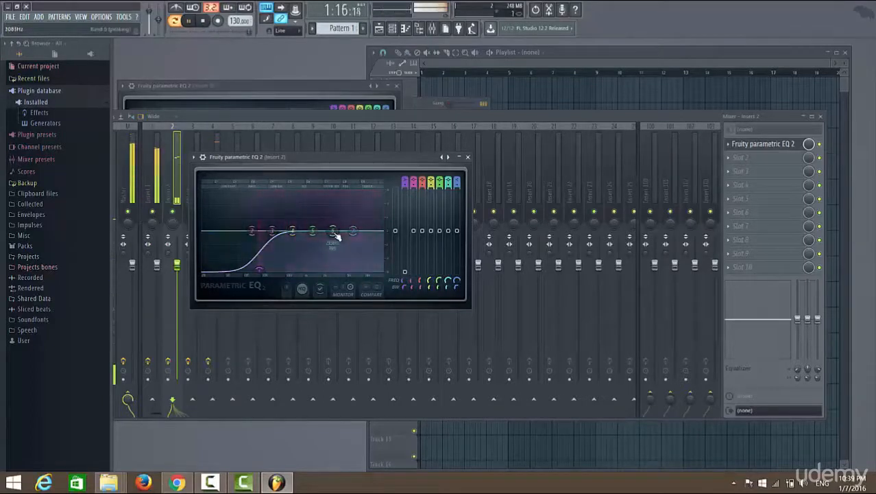
drag(353, 231, 346, 266)
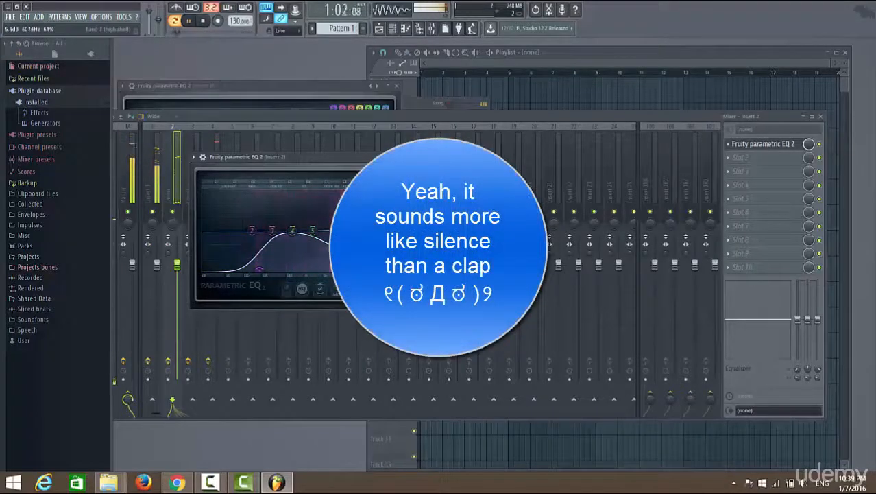
drag(334, 250, 335, 222)
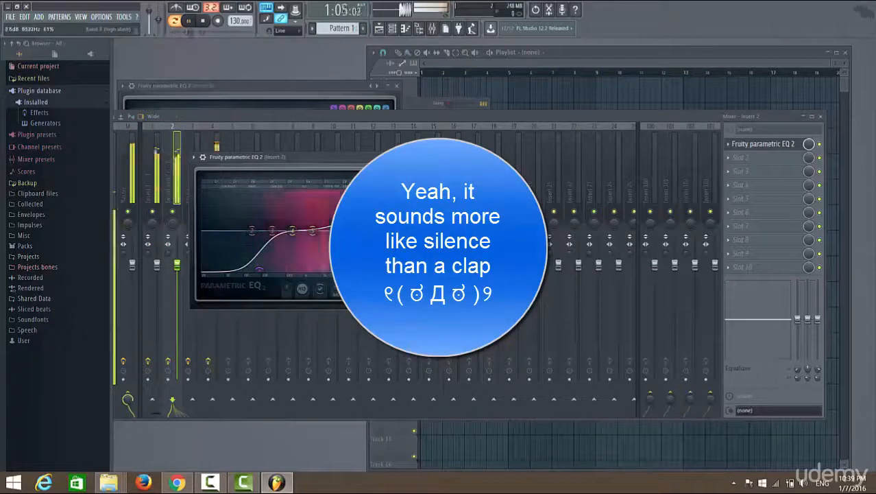